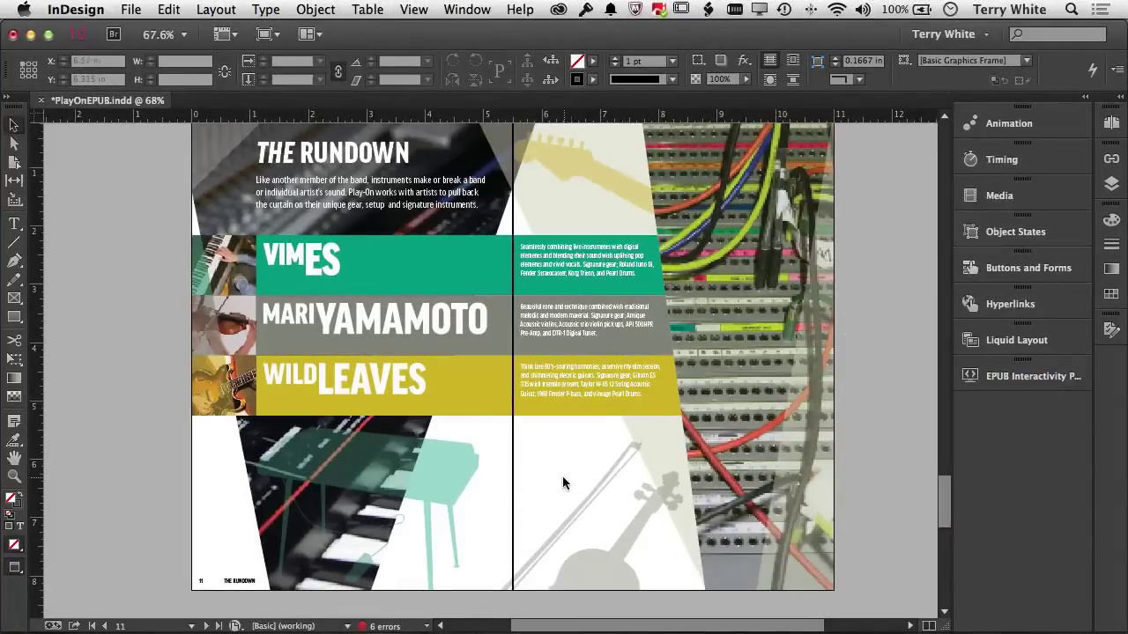
# Sample a colour theme from the patch-cable photo: magenta, green, lime, orange and rust swatches.
pyautogui.click(18, 445)
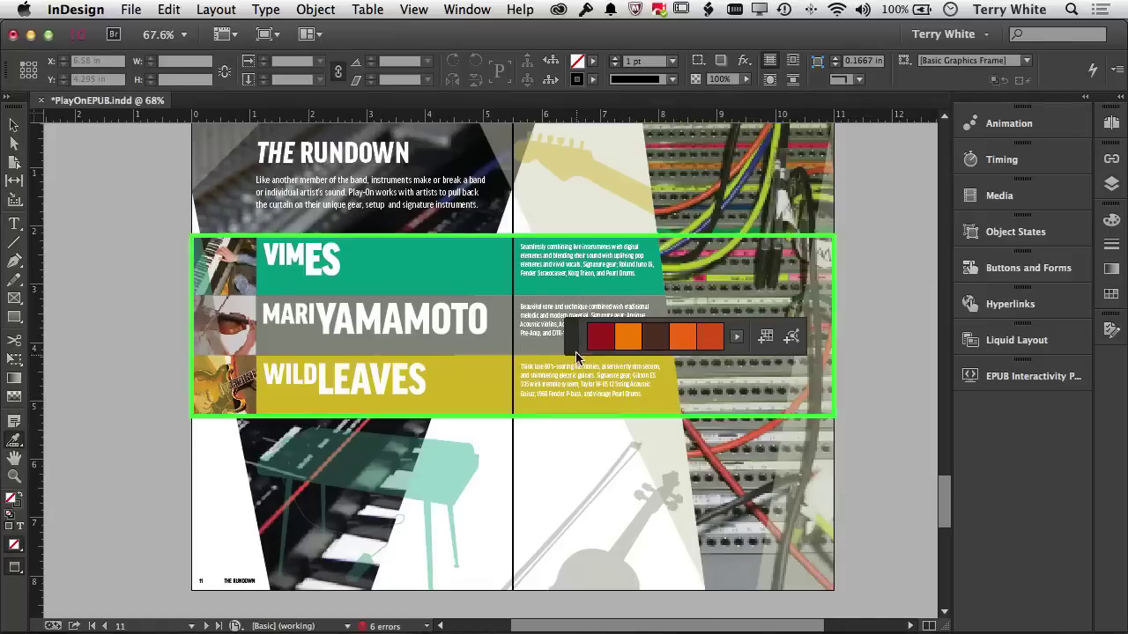
pyautogui.moveTo(577, 356); pyautogui.dragTo(407, 380)
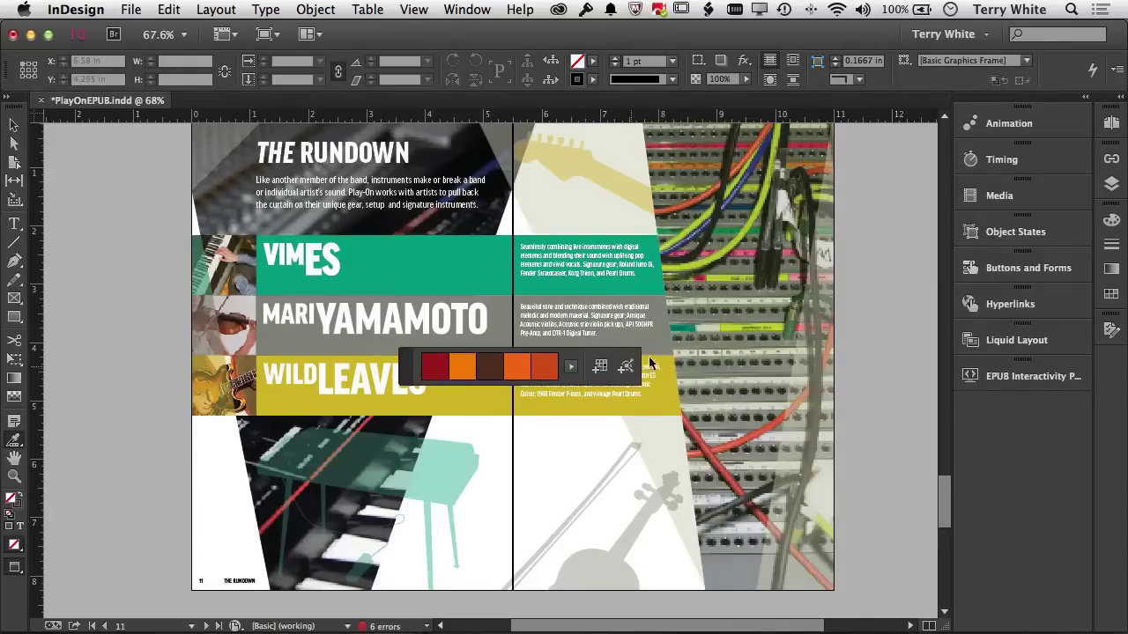
pyautogui.click(728, 324)
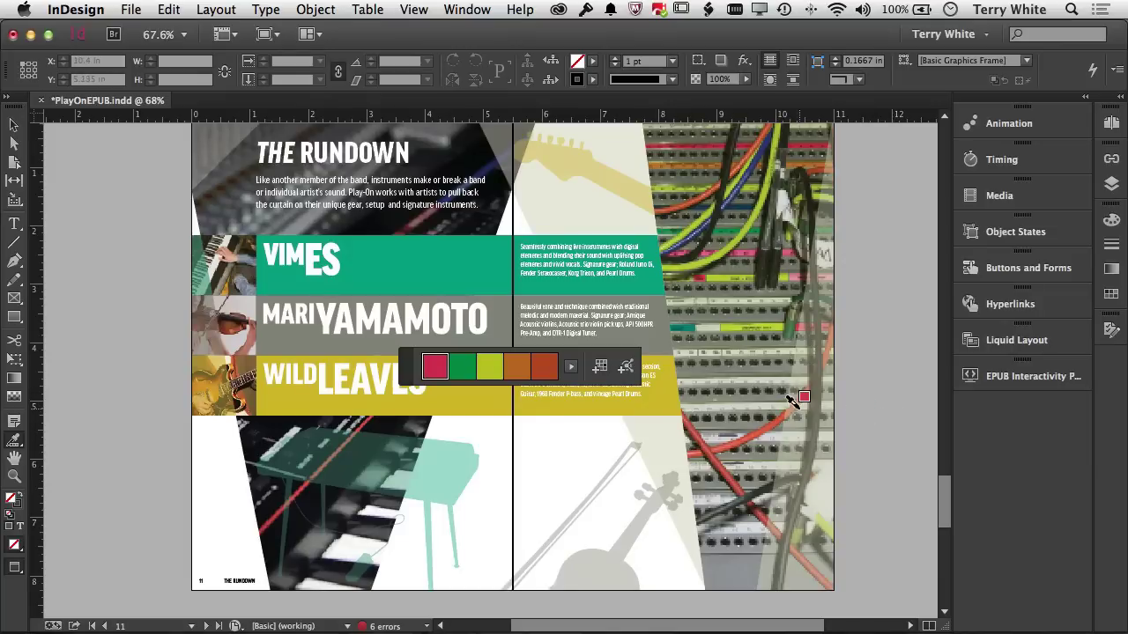
# In the Layers list, hide the Soundboard color layer and show the Electric guitar color layer.
pyautogui.click(1111, 183)
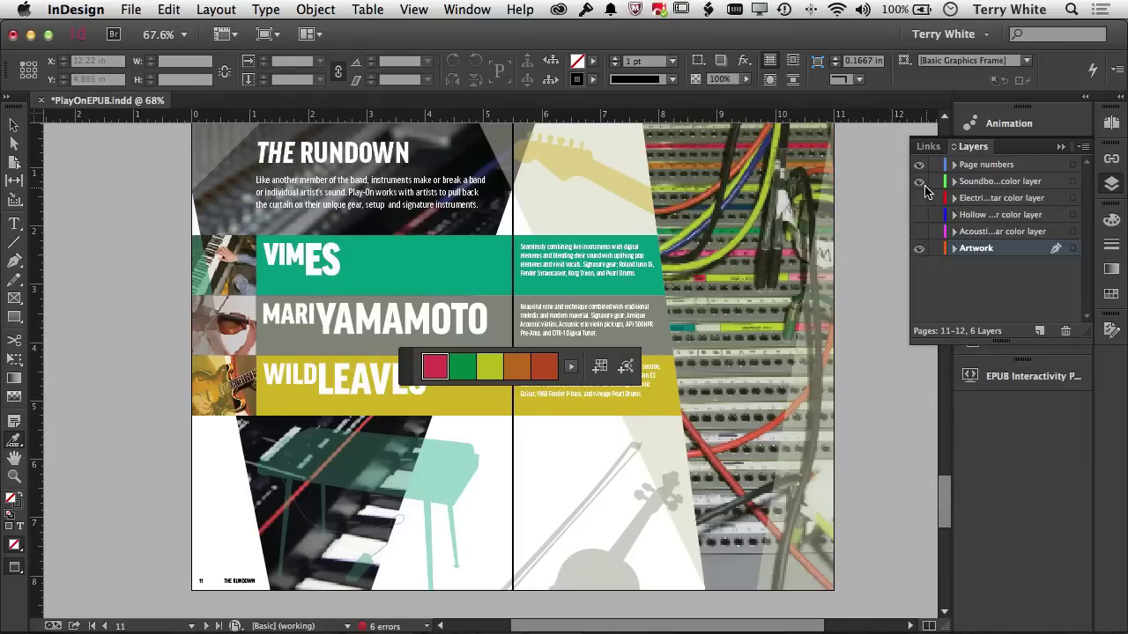
pyautogui.click(920, 183)
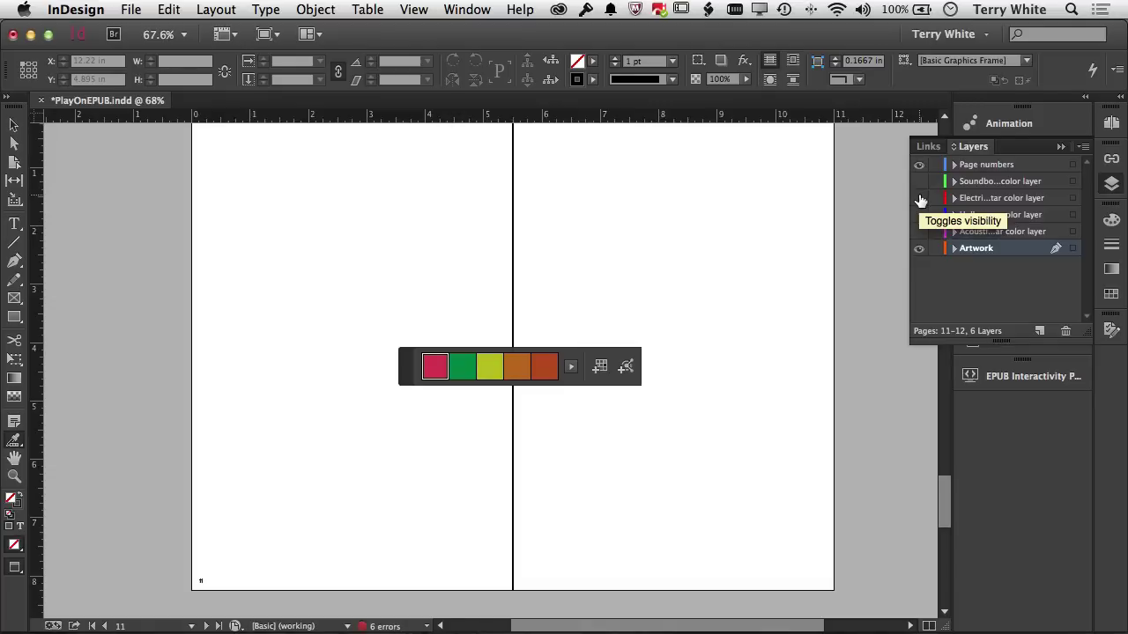
pyautogui.click(919, 198)
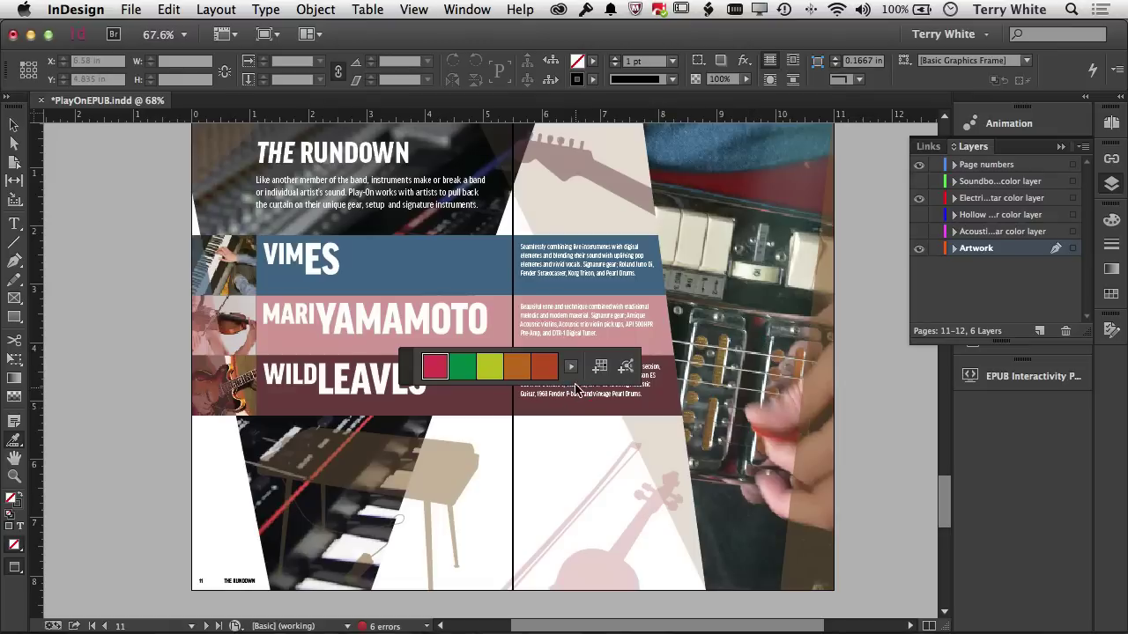
# Switch the sampled theme to its Deep variation and add it to the swatches.
pyautogui.click(572, 371)
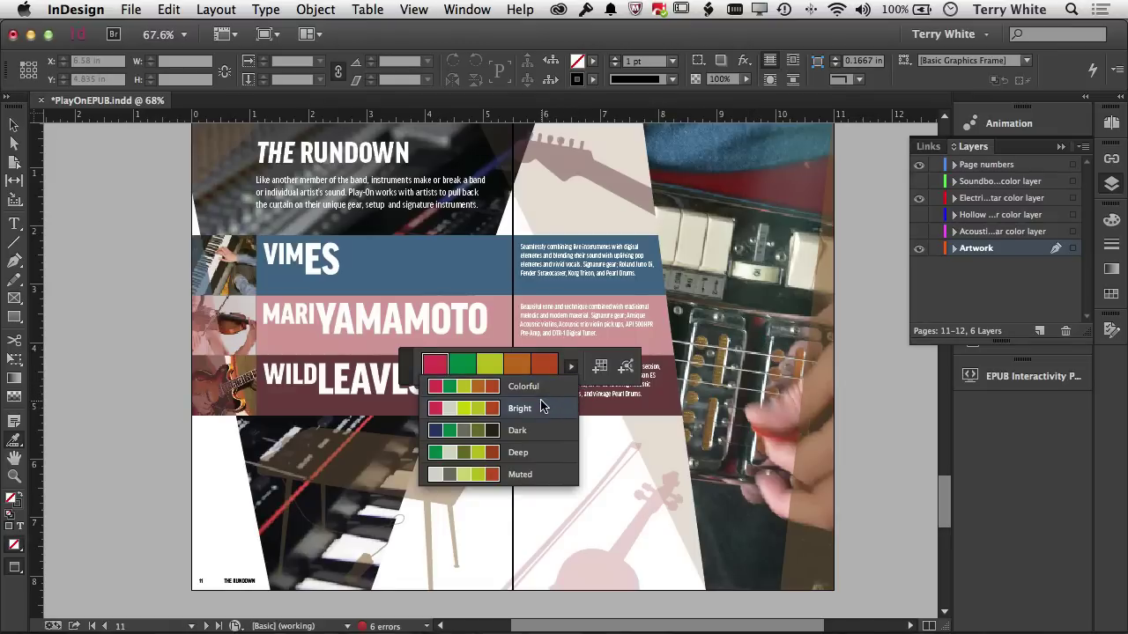
pyautogui.click(527, 453)
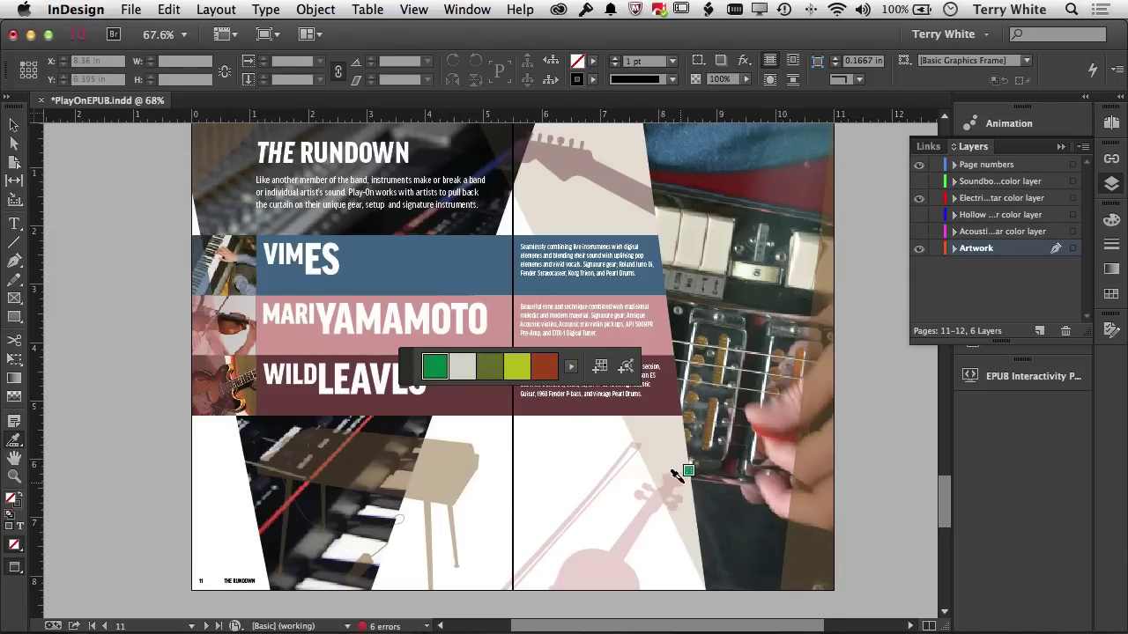
pyautogui.click(600, 369)
# Expand the Deep_Theme group in the Swatches panel to check its five swatches.
pyautogui.click(1110, 296)
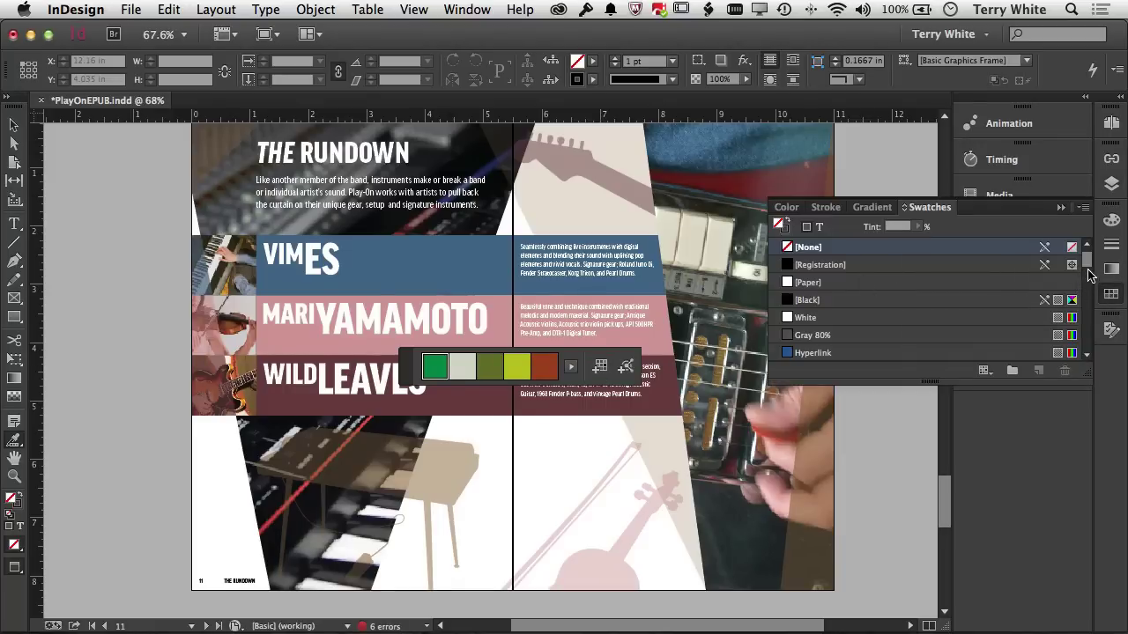
pyautogui.moveTo(1089, 271); pyautogui.dragTo(1090, 353)
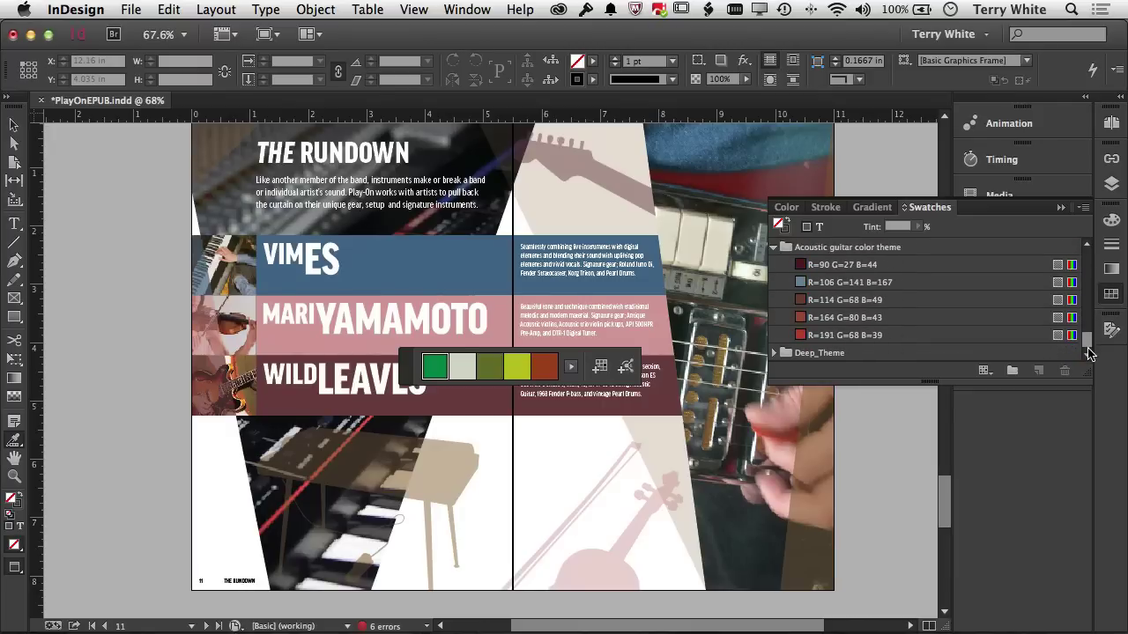
pyautogui.click(773, 353)
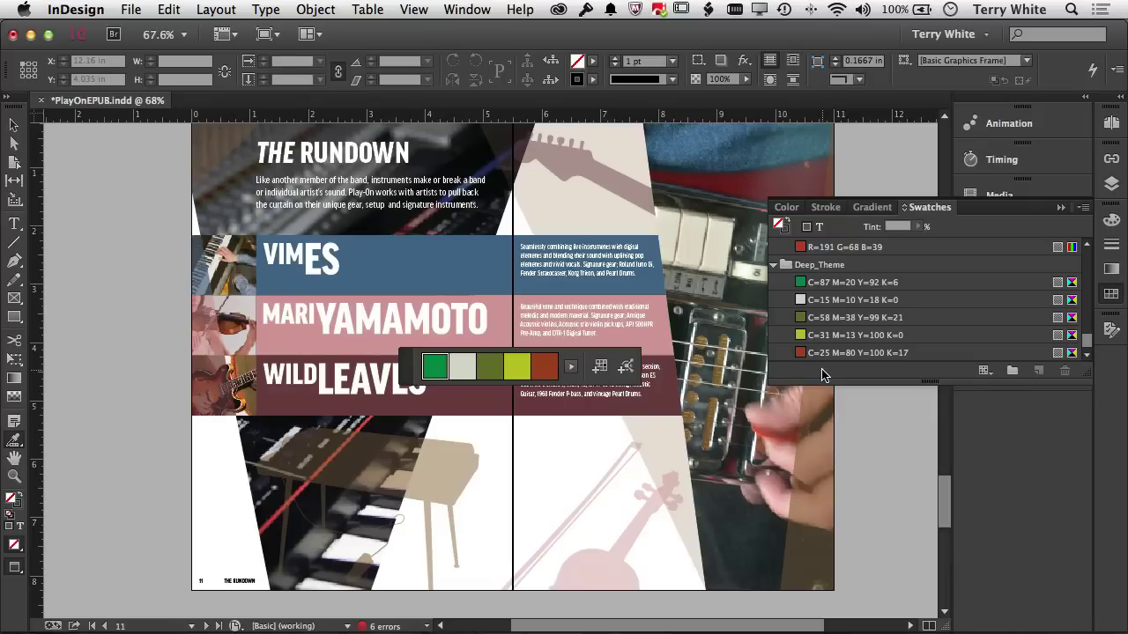
pyautogui.click(1061, 209)
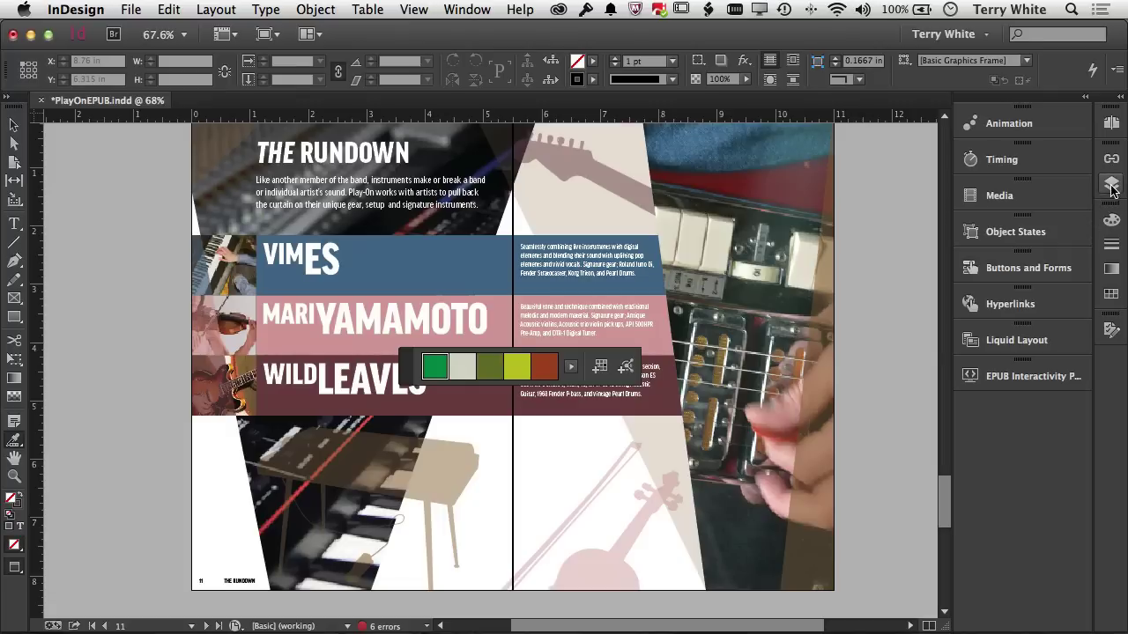
# Preview the Hollow guitar color layer, then switch back to the Soundboard color layer.
pyautogui.click(1111, 183)
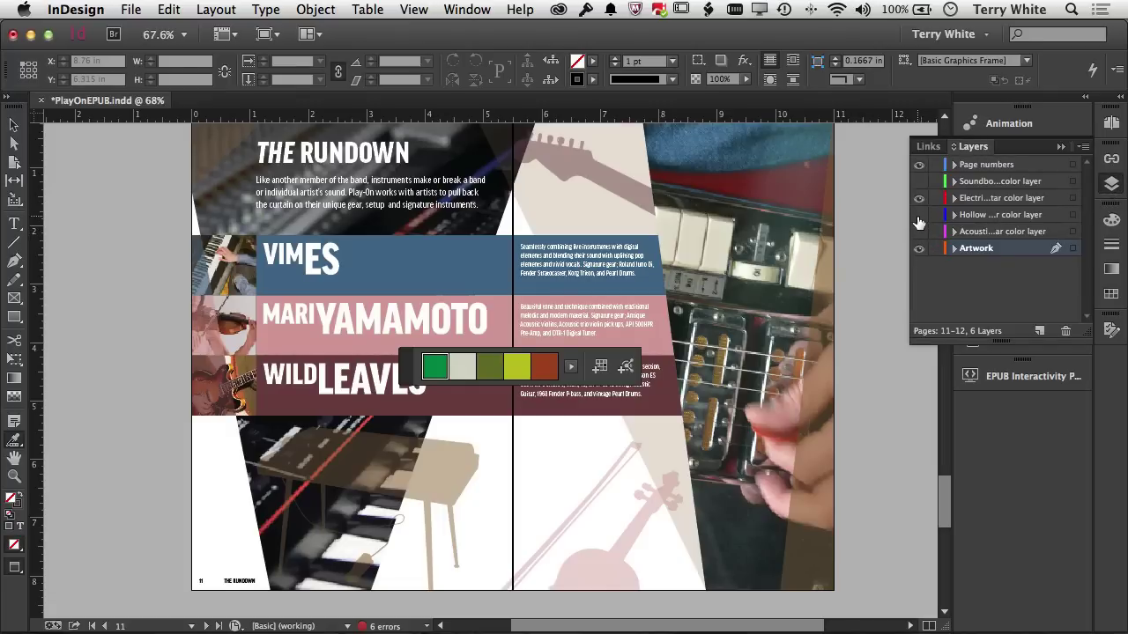
pyautogui.click(919, 198)
pyautogui.click(919, 215)
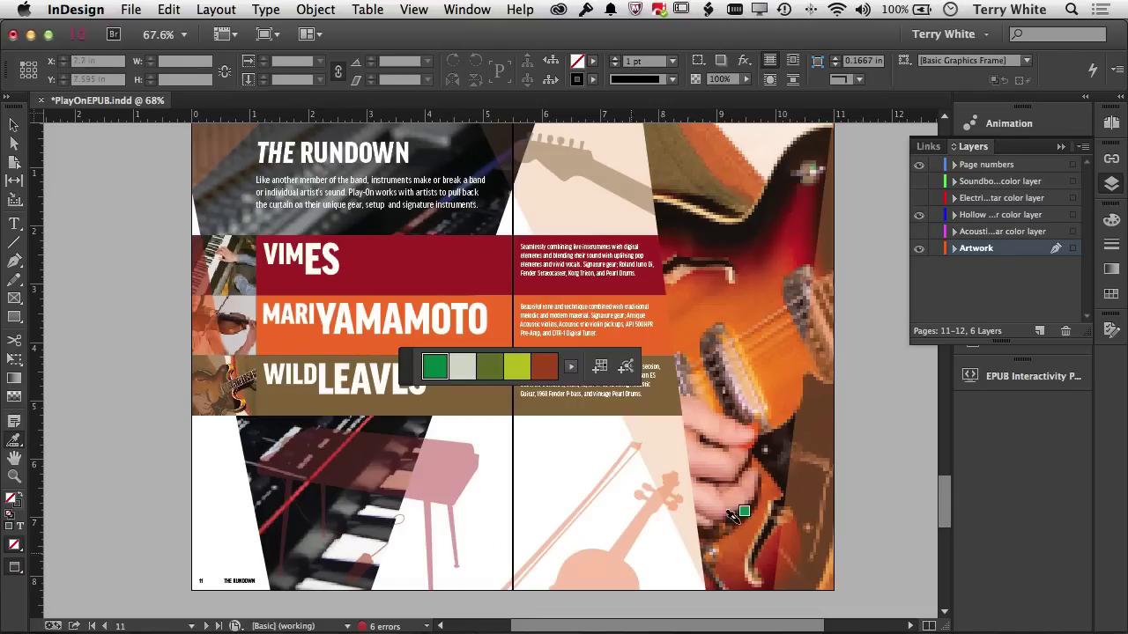
pyautogui.click(919, 218)
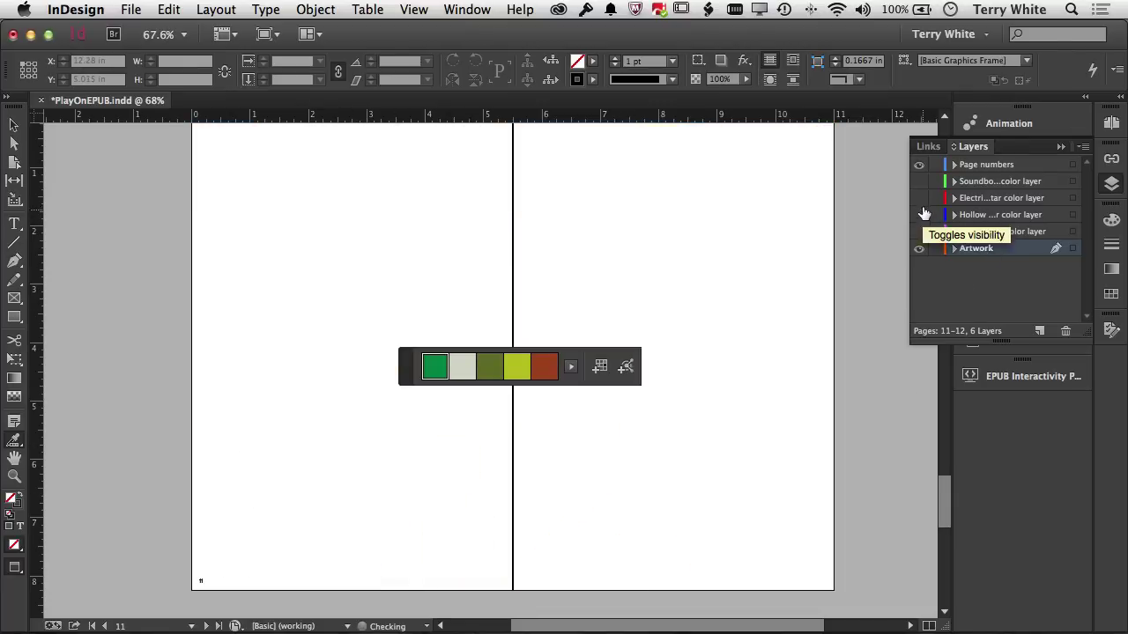
pyautogui.click(919, 181)
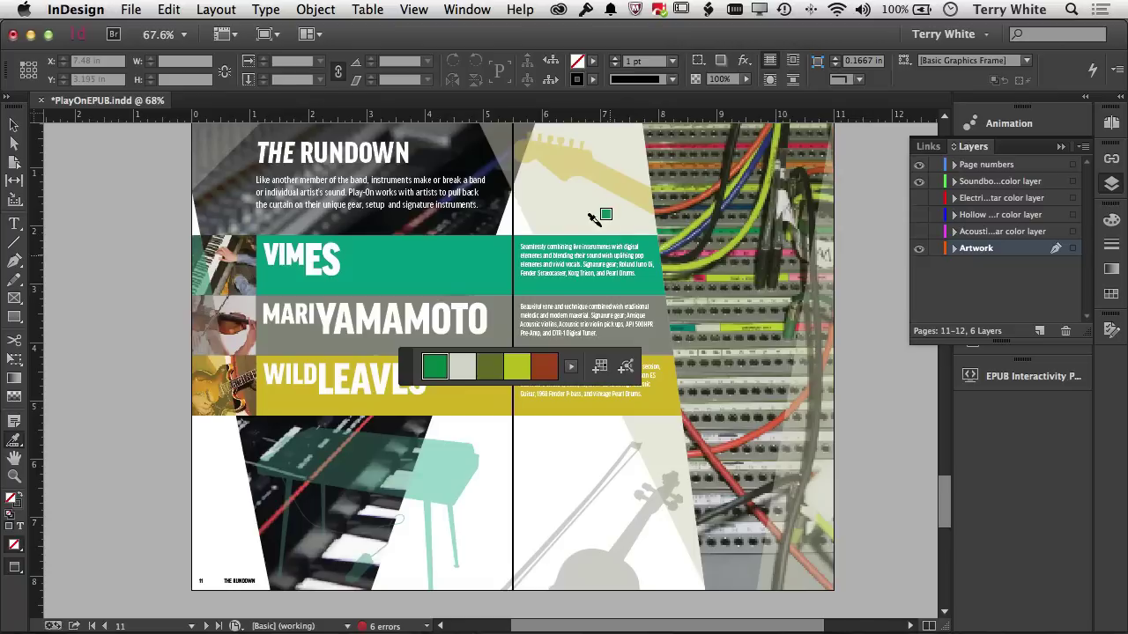
# Open Adobe Color Themes and, in Create mode, drag a wheel handle into a yellow-to-blue theme.
pyautogui.click(473, 9)
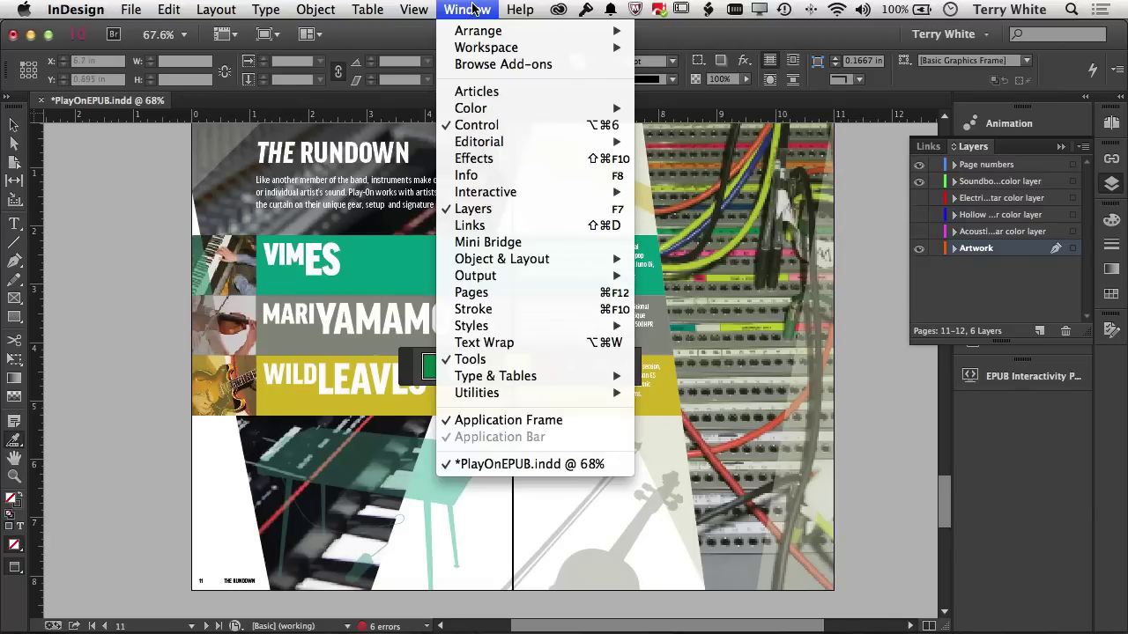
pyautogui.moveTo(487, 109)
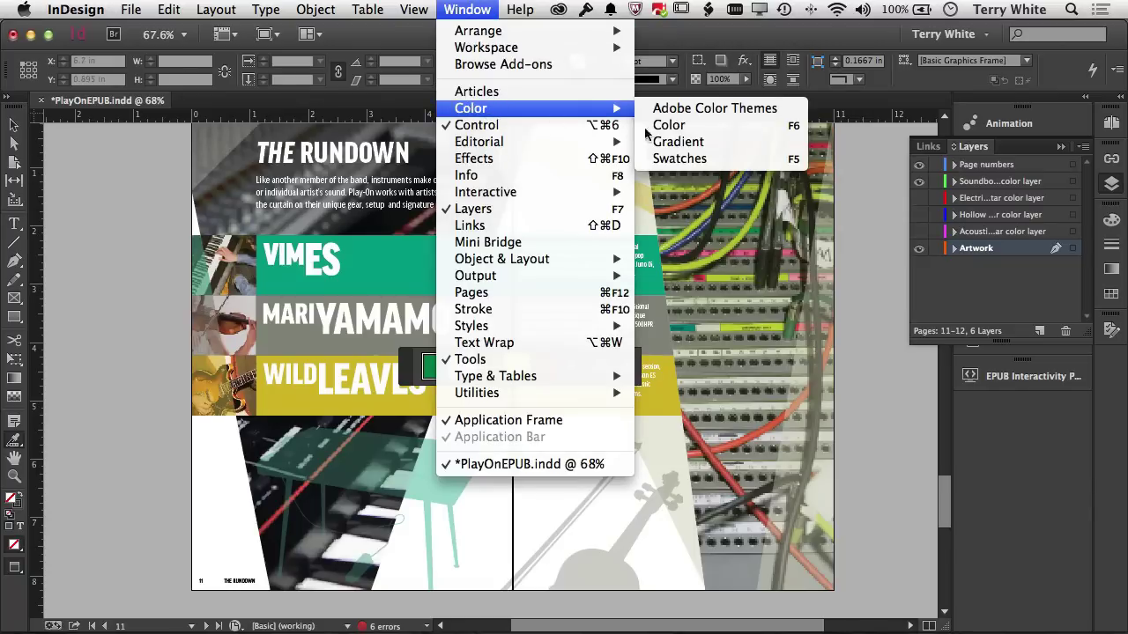
pyautogui.click(765, 116)
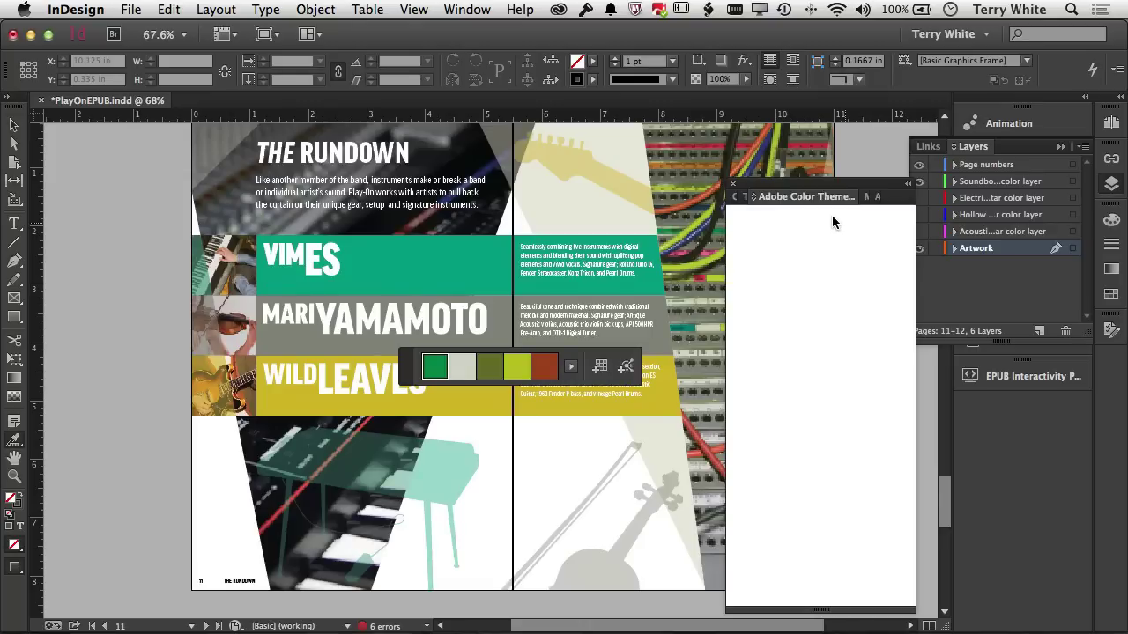
pyautogui.click(774, 220)
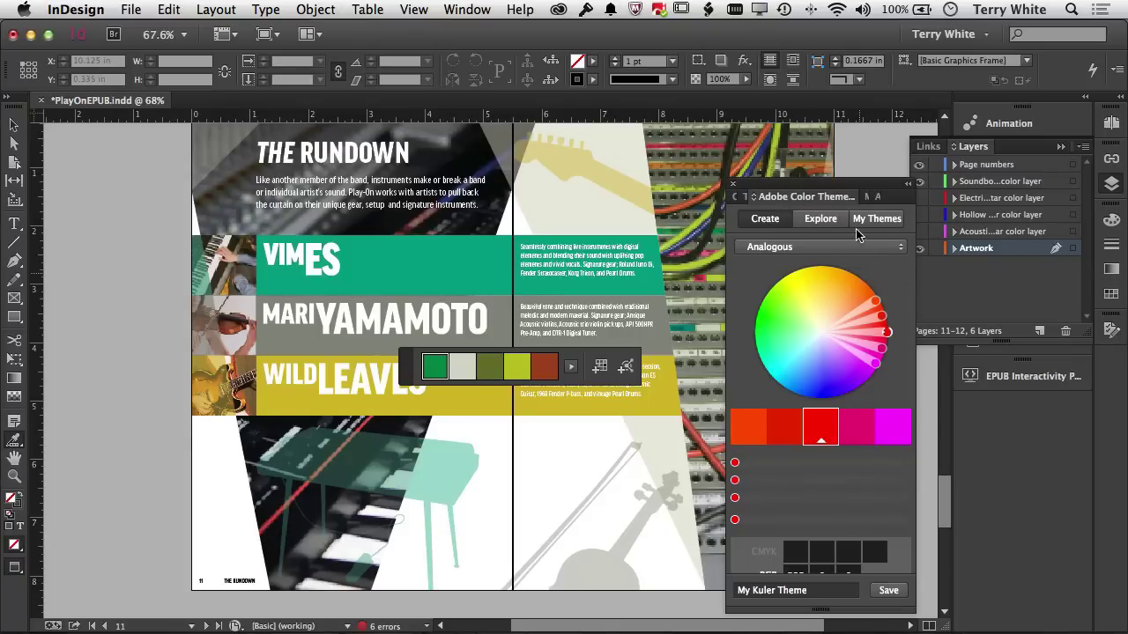
pyautogui.moveTo(840, 189); pyautogui.dragTo(816, 148)
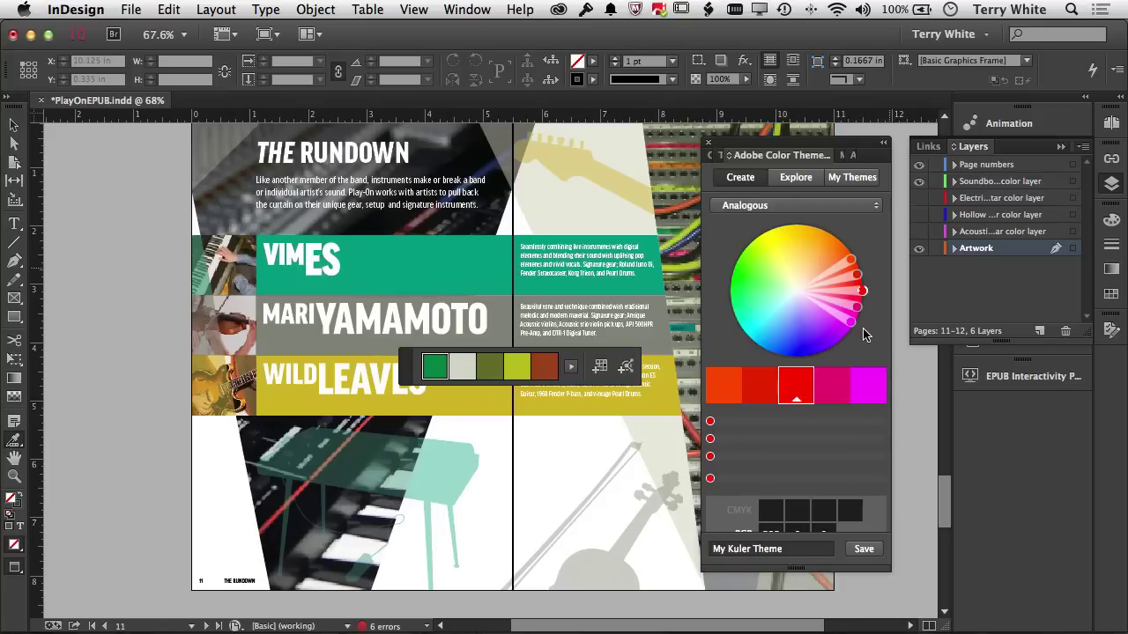
pyautogui.moveTo(851, 324); pyautogui.dragTo(772, 344)
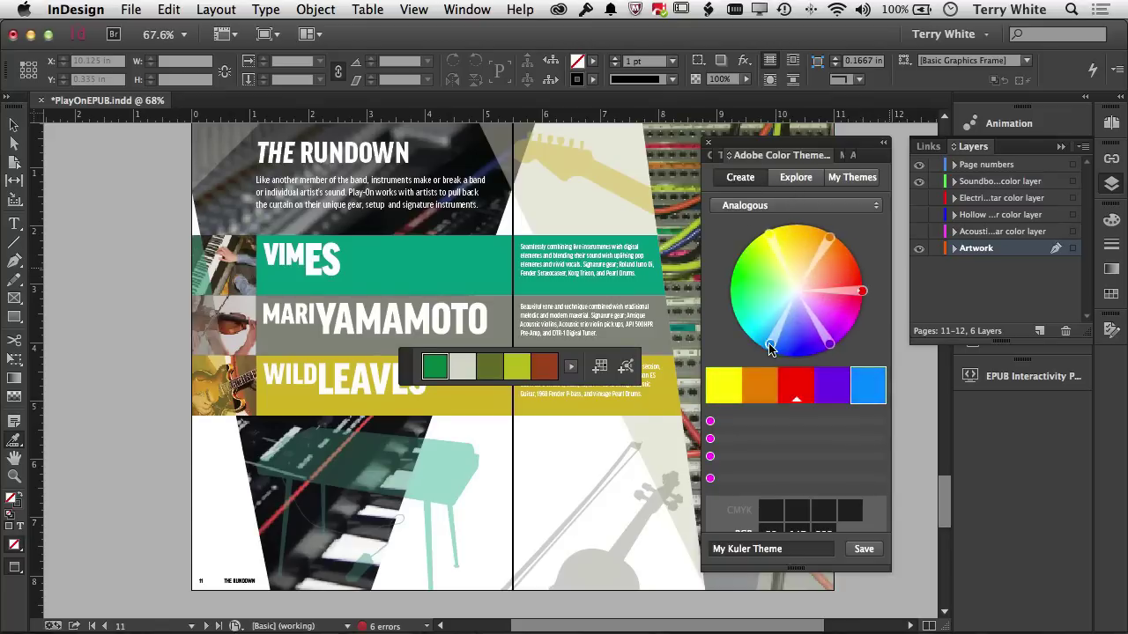
# Browse shared themes in Explore, then view My Themes with home, SLC, Under my desk and Hilton.
pyautogui.click(796, 186)
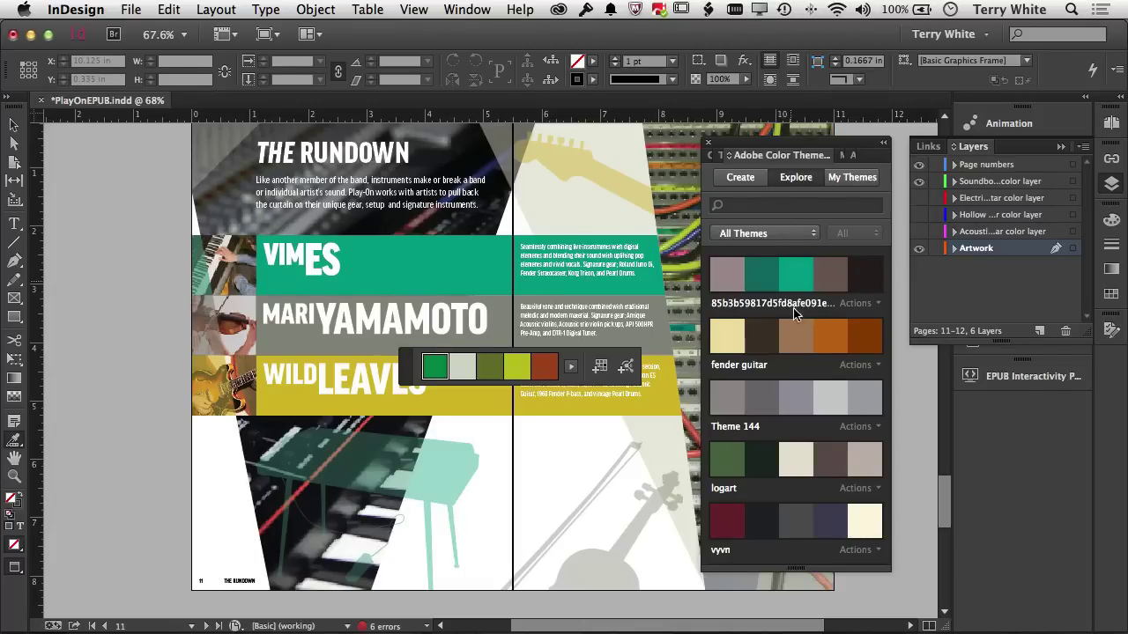
pyautogui.click(850, 191)
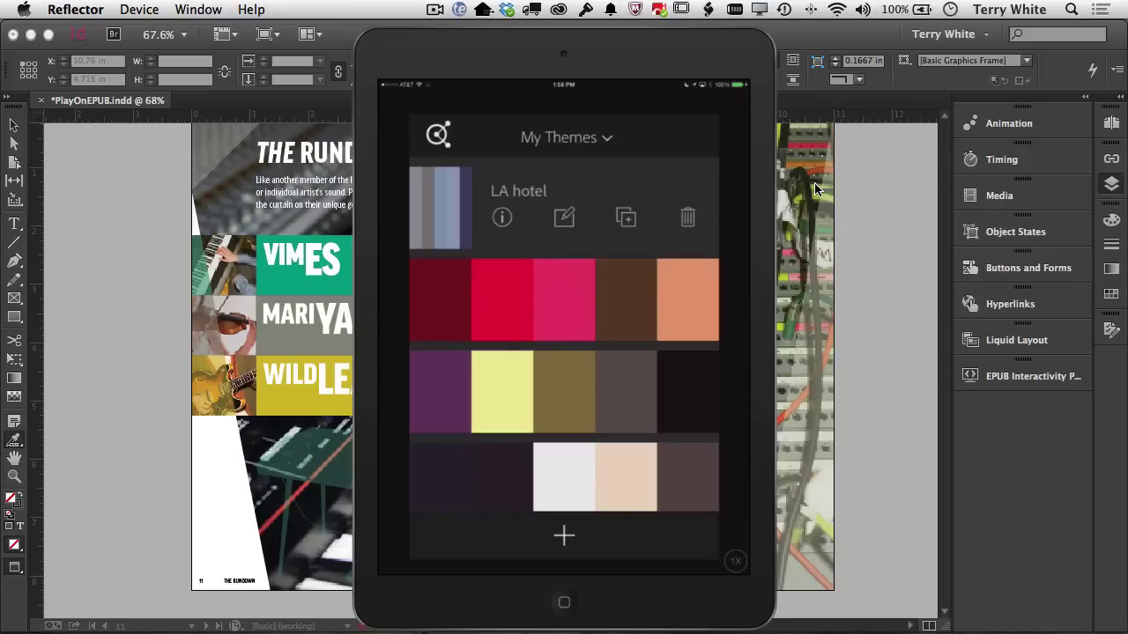
# Refresh My Themes to show the synced LA hotel theme, then close Adobe Color Themes and the Layers flyout.
pyautogui.click(864, 241)
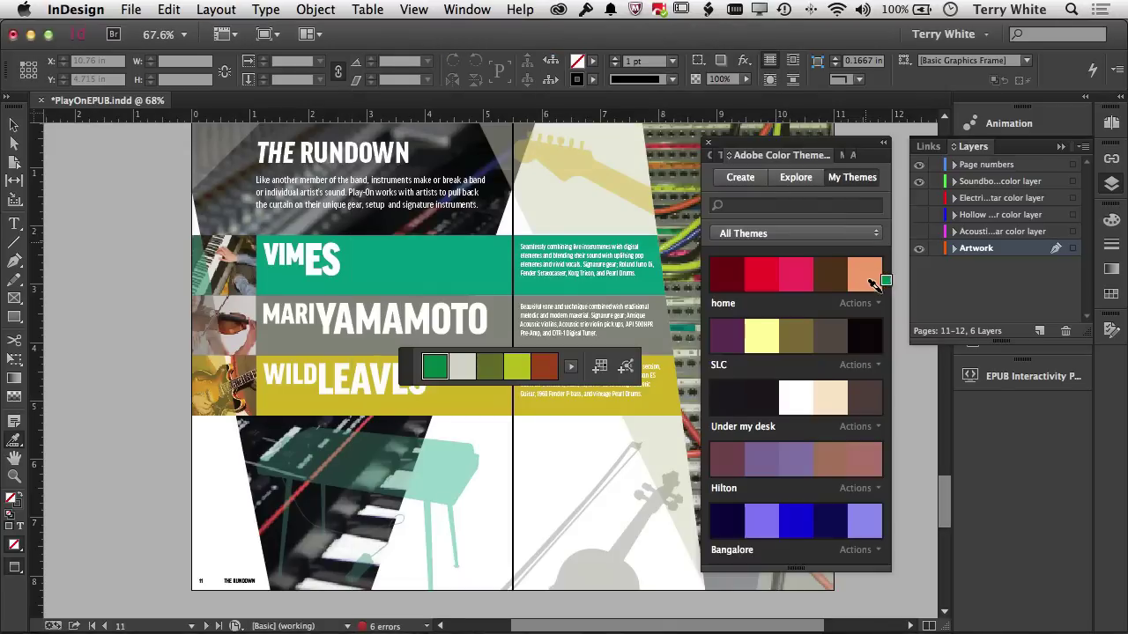
pyautogui.click(803, 182)
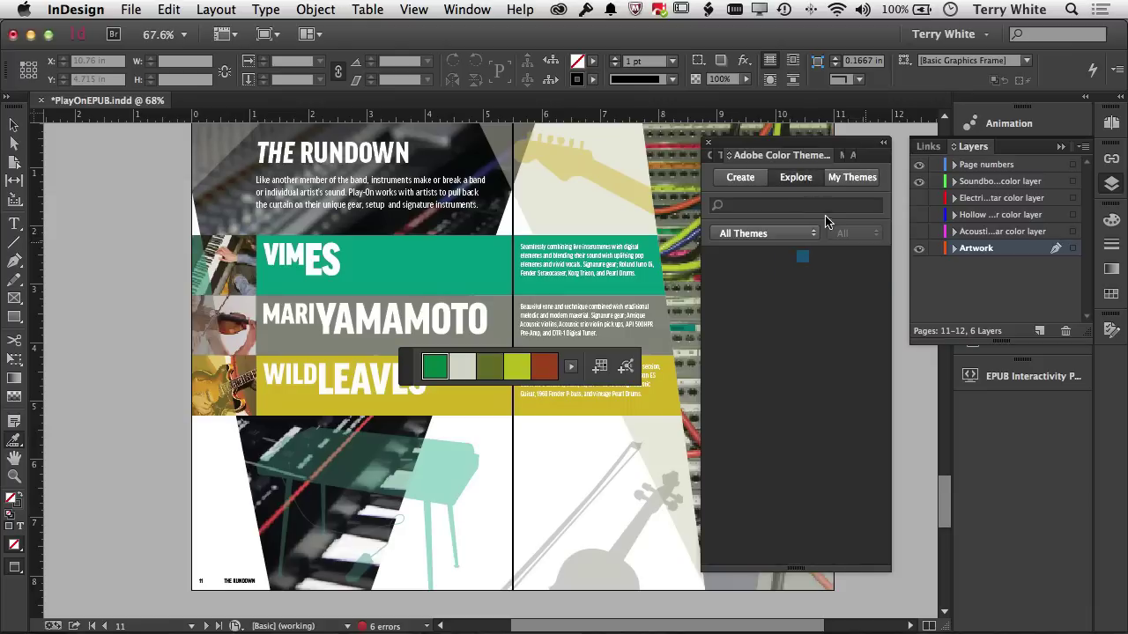
pyautogui.click(846, 181)
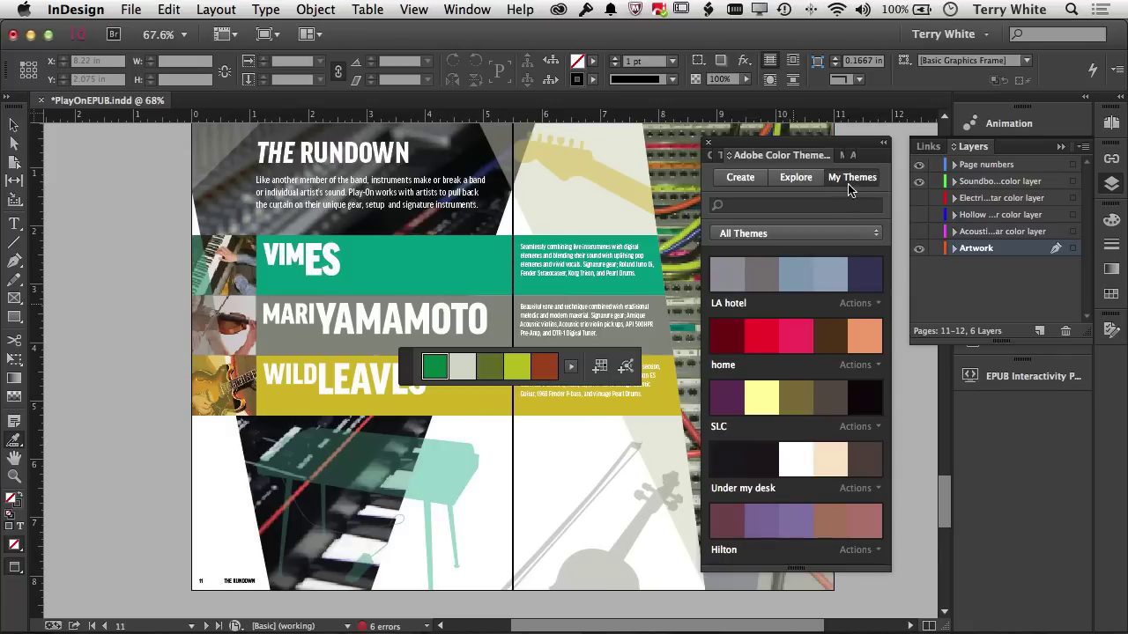
pyautogui.click(711, 146)
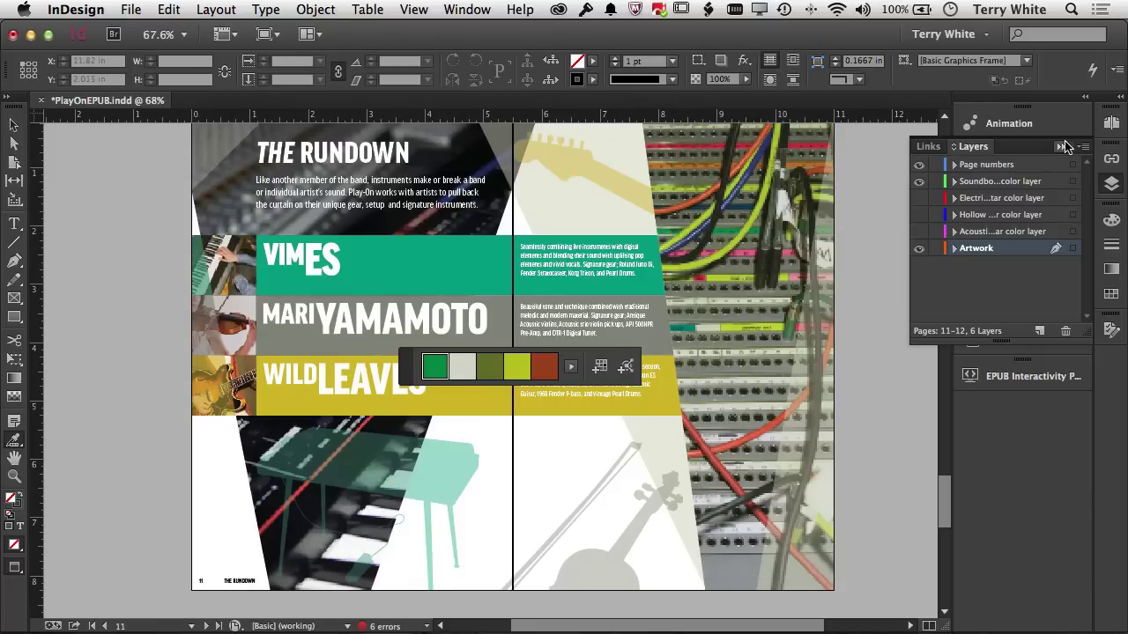
pyautogui.click(1060, 147)
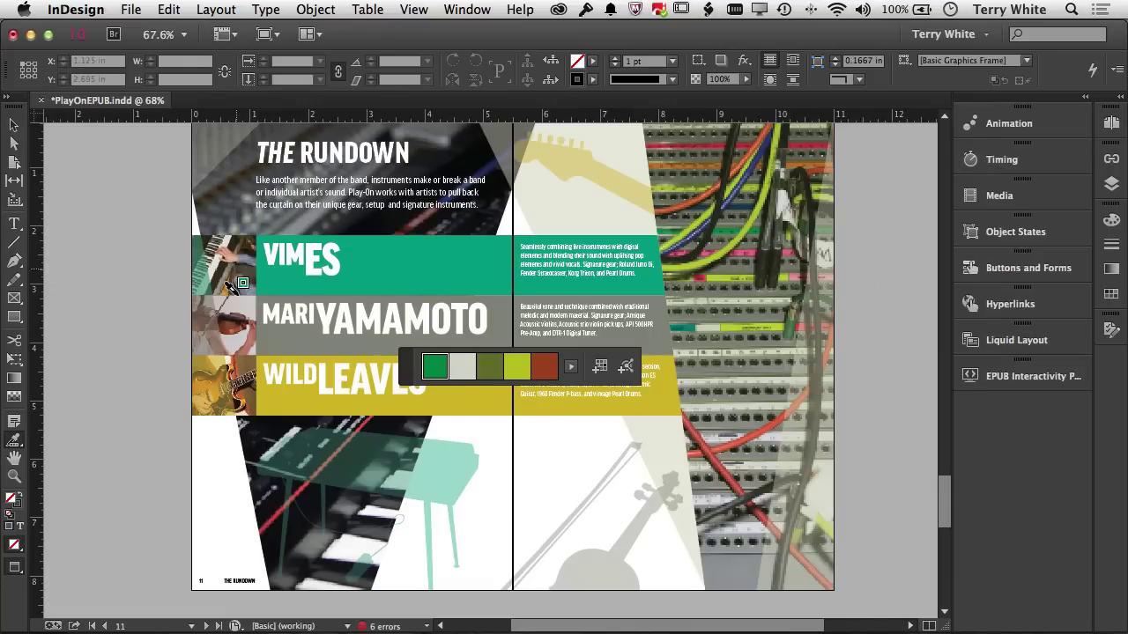
# Switch to the Selection tool and scroll back up to the PLAY-ON cover spread on page 1.
pyautogui.click(13, 127)
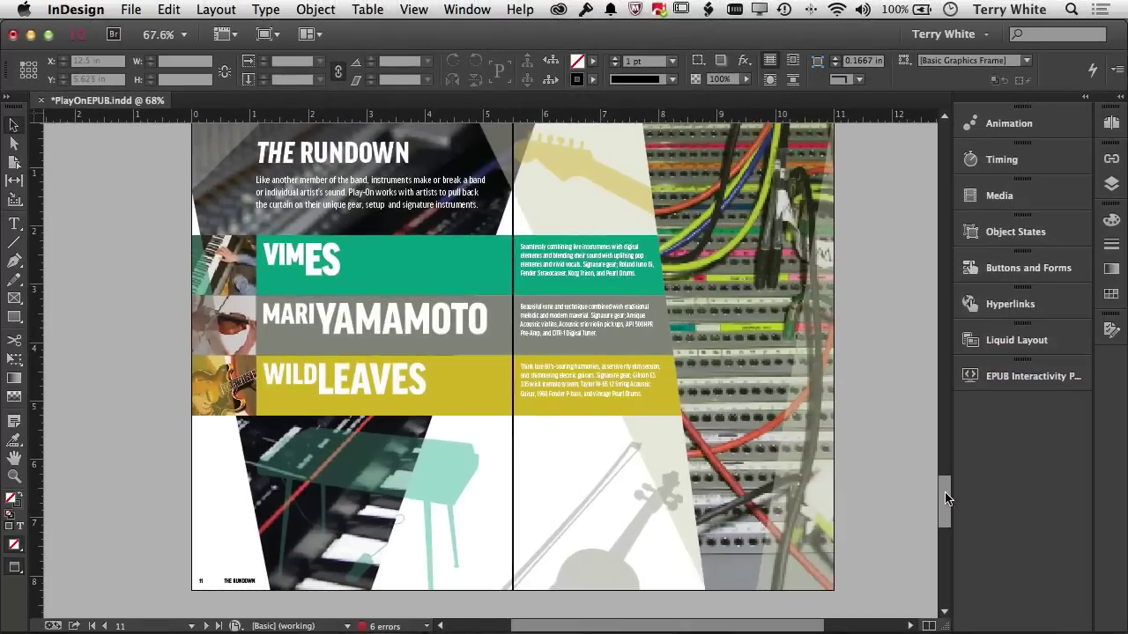
pyautogui.moveTo(944, 492); pyautogui.dragTo(933, 150)
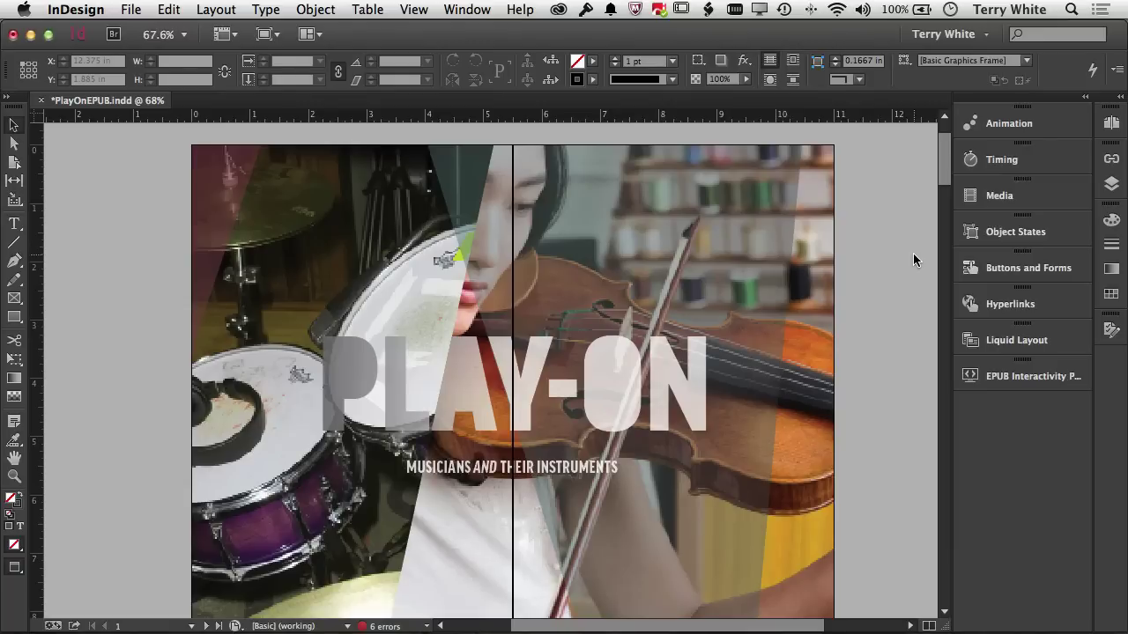
# Switch to Reflector and enlarge the iPad mirror window to show the PLAY-ON book.
pyautogui.press('super+Tab')
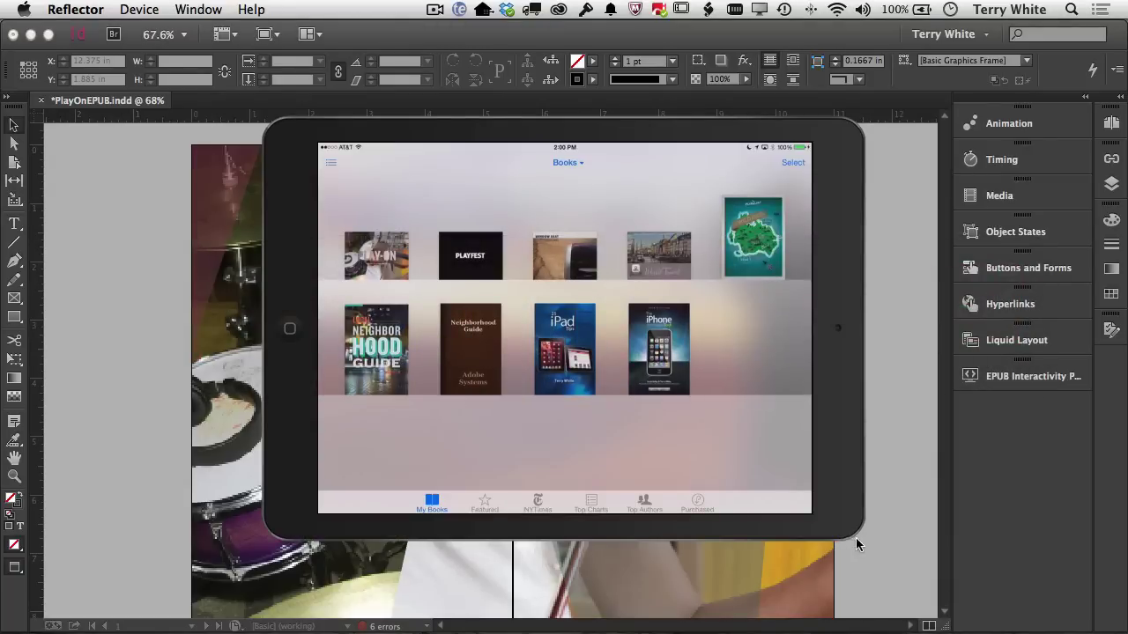
pyautogui.moveTo(854, 528); pyautogui.dragTo(974, 615)
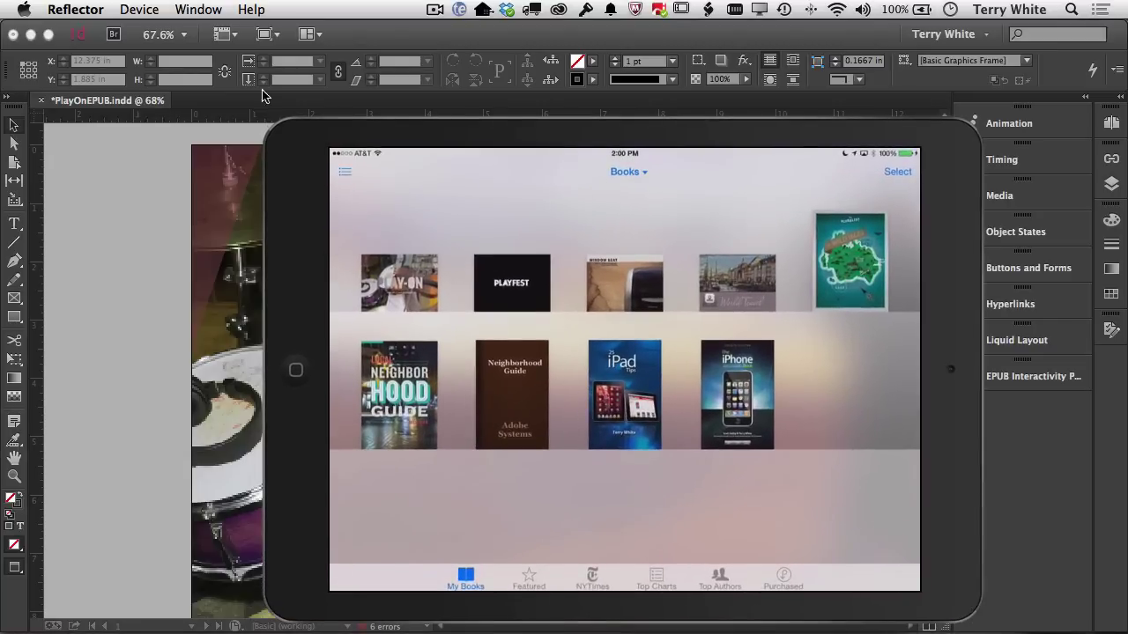
pyautogui.moveTo(283, 132); pyautogui.dragTo(186, 40)
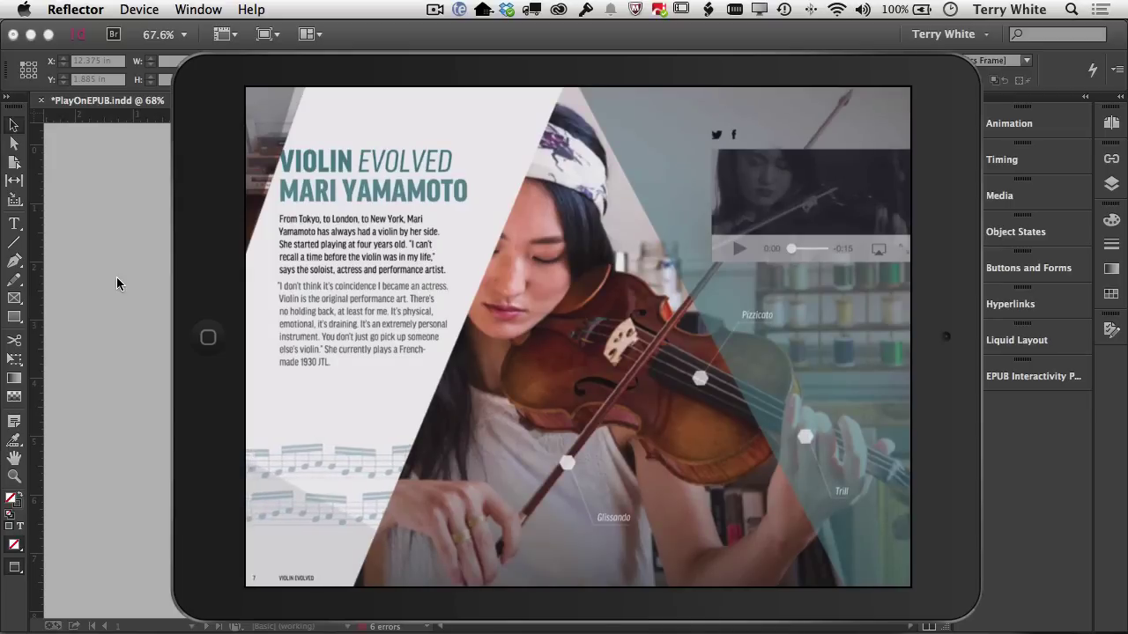
# Return to InDesign and scroll down to the Violin Evolved spread on page 7.
pyautogui.press('super+Tab')
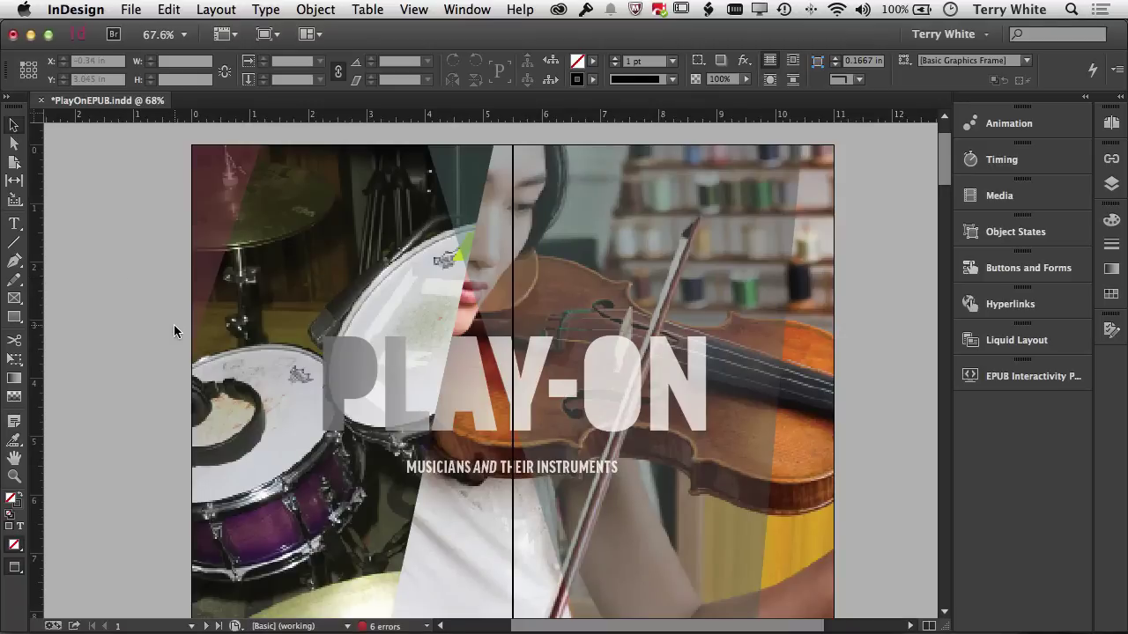
pyautogui.moveTo(946, 182); pyautogui.dragTo(974, 380)
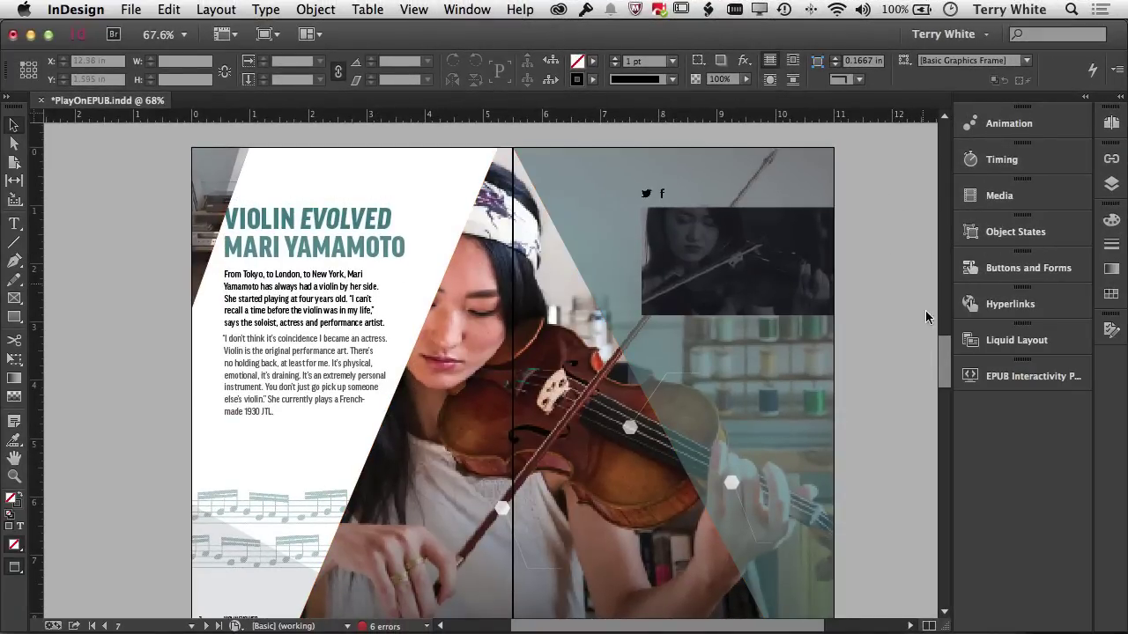
pyautogui.scroll(-1, 942, 360)
# Give the Violin Evolved text frame the Fly in from Left preset, then select the right overlay image.
pyautogui.click(356, 222)
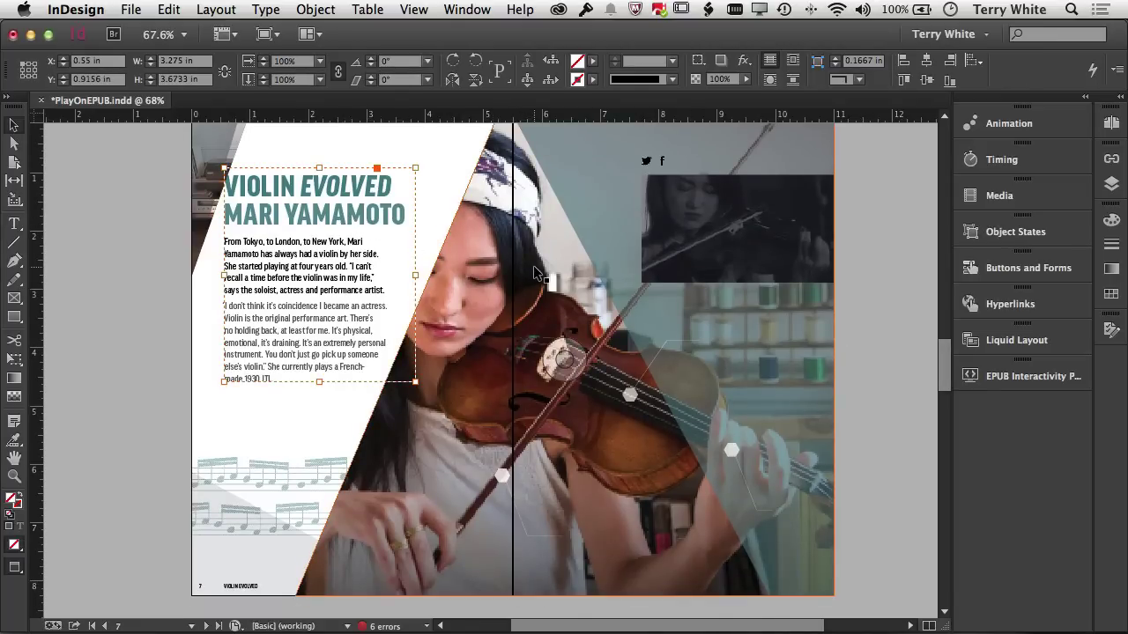
pyautogui.click(1022, 126)
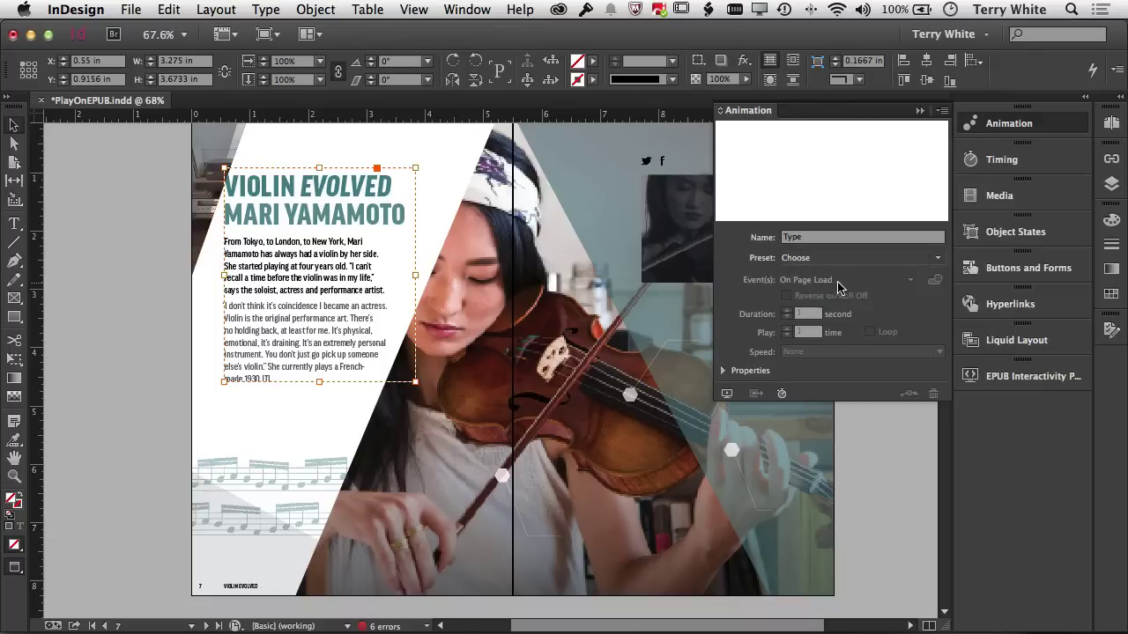
pyautogui.click(937, 258)
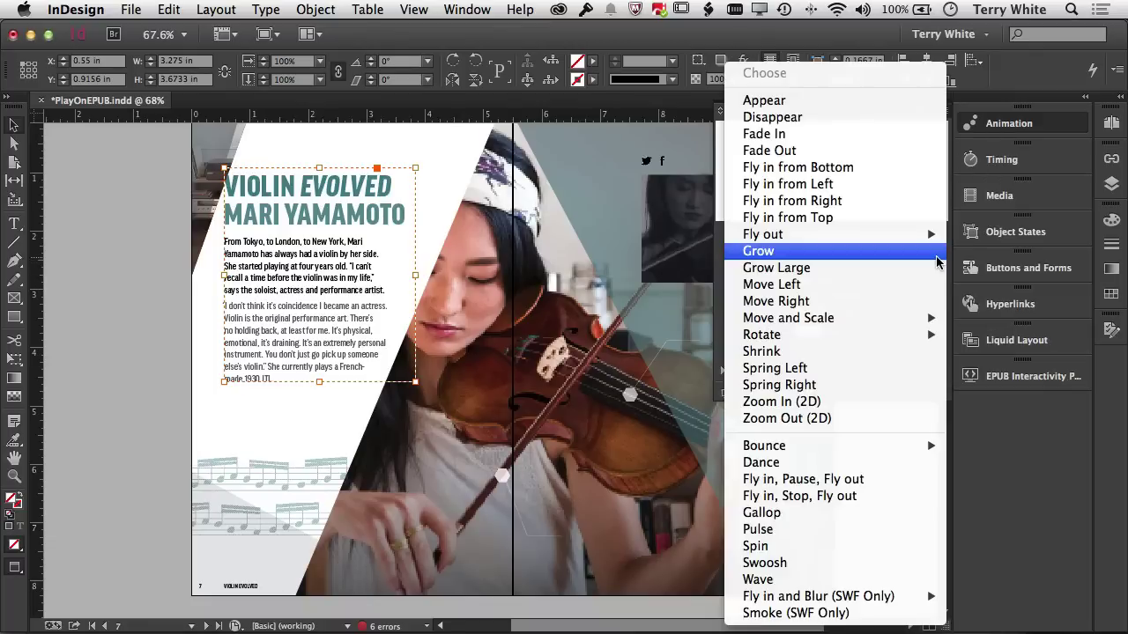
pyautogui.click(897, 185)
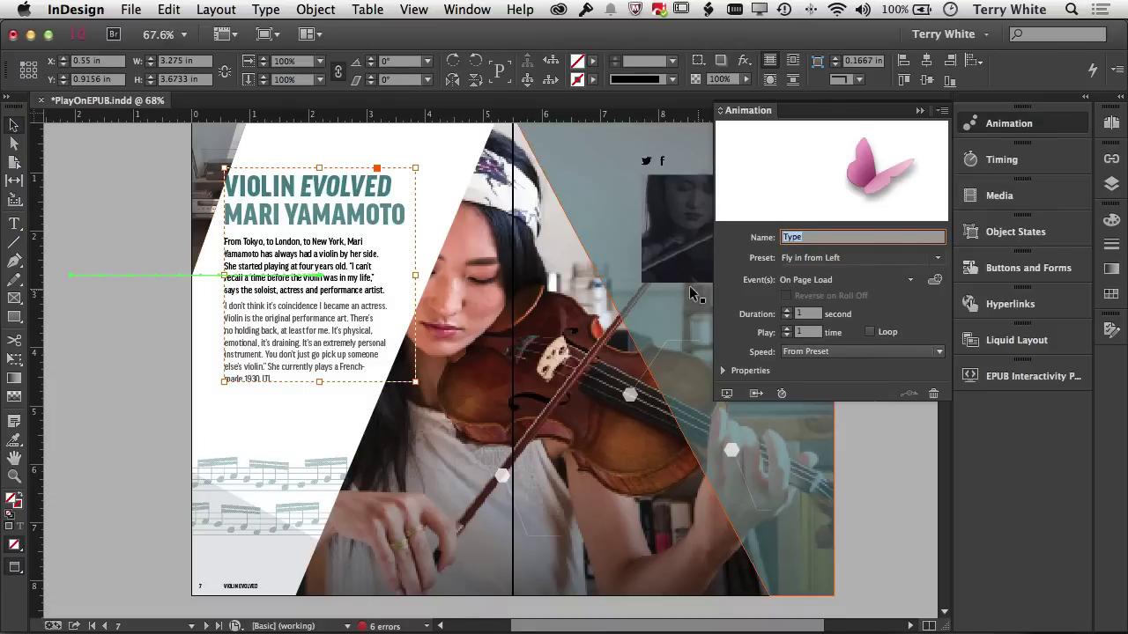
pyautogui.click(583, 181)
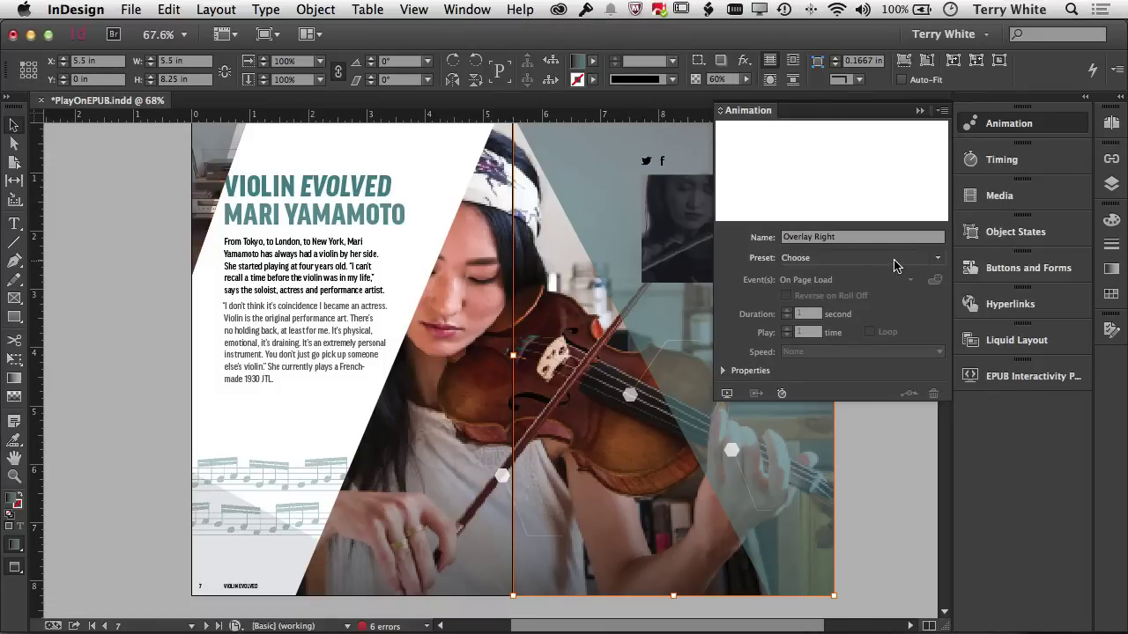
# Apply the Fly in from Right preset to the Overlay Right image and bring up the EPUB preview.
pyautogui.click(936, 258)
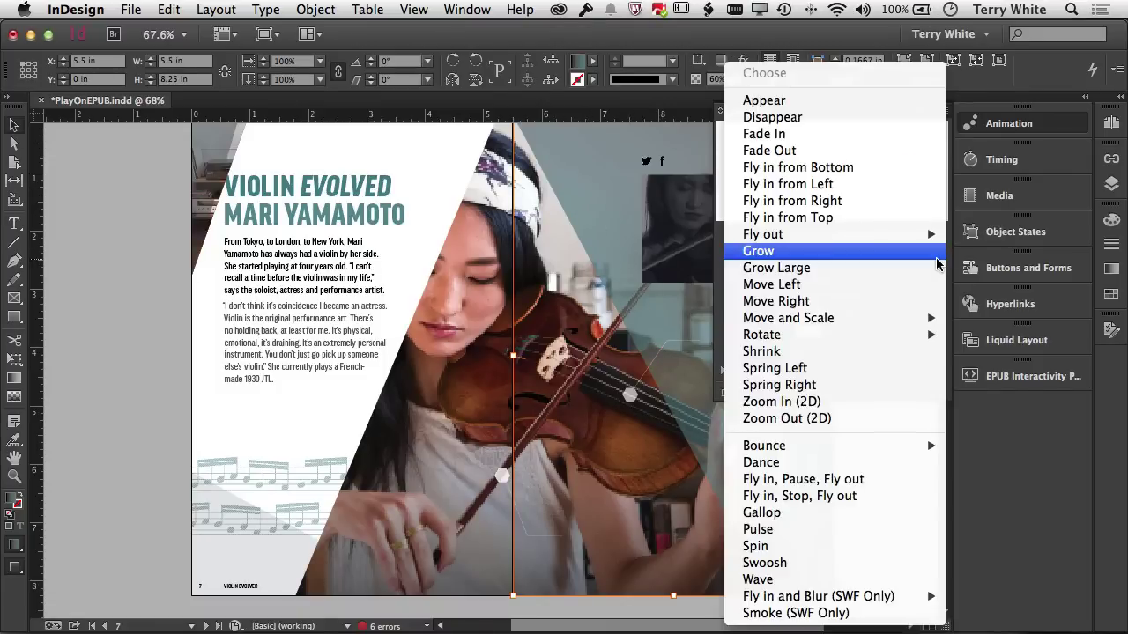
pyautogui.click(912, 207)
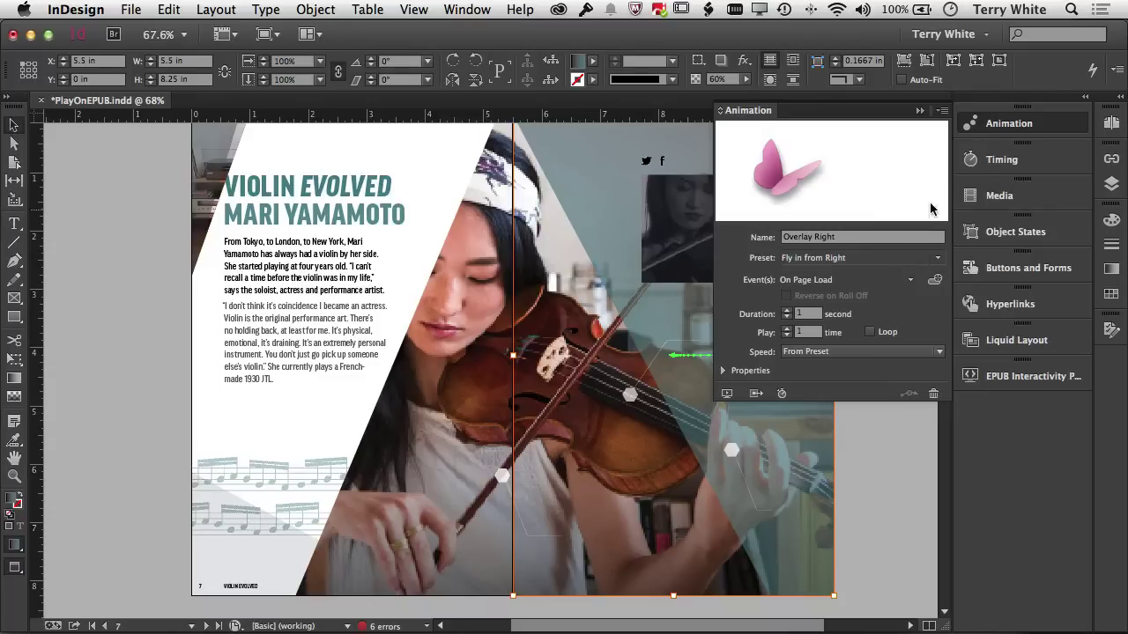
pyautogui.click(998, 381)
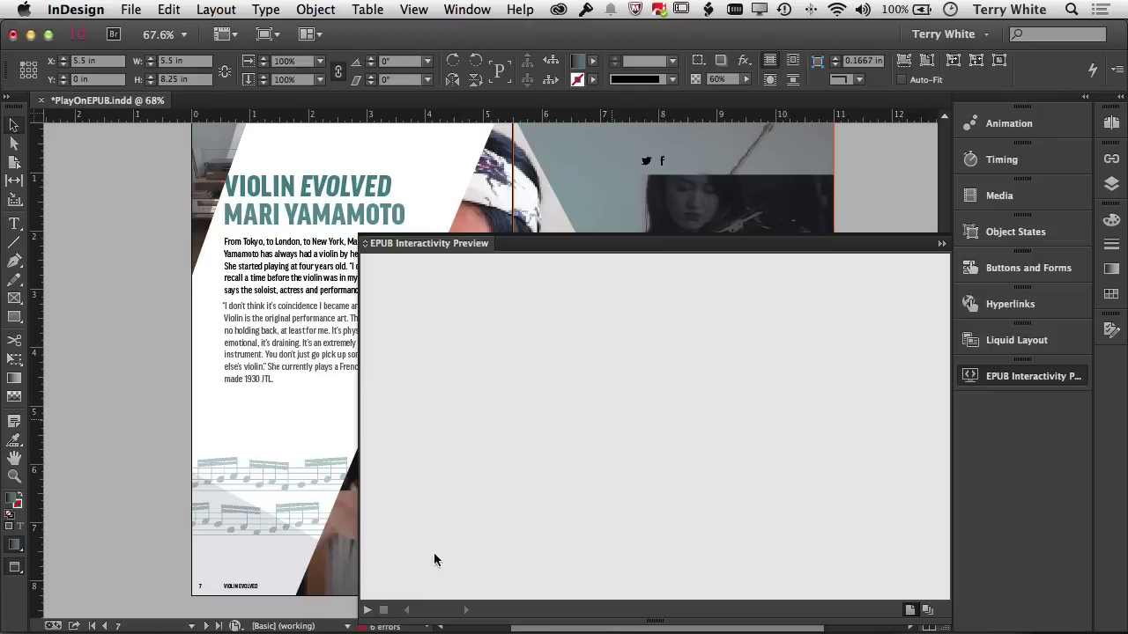
# Play the spread 7-8 EPUB preview, close it, and bring up the Timing panel.
pyautogui.click(368, 612)
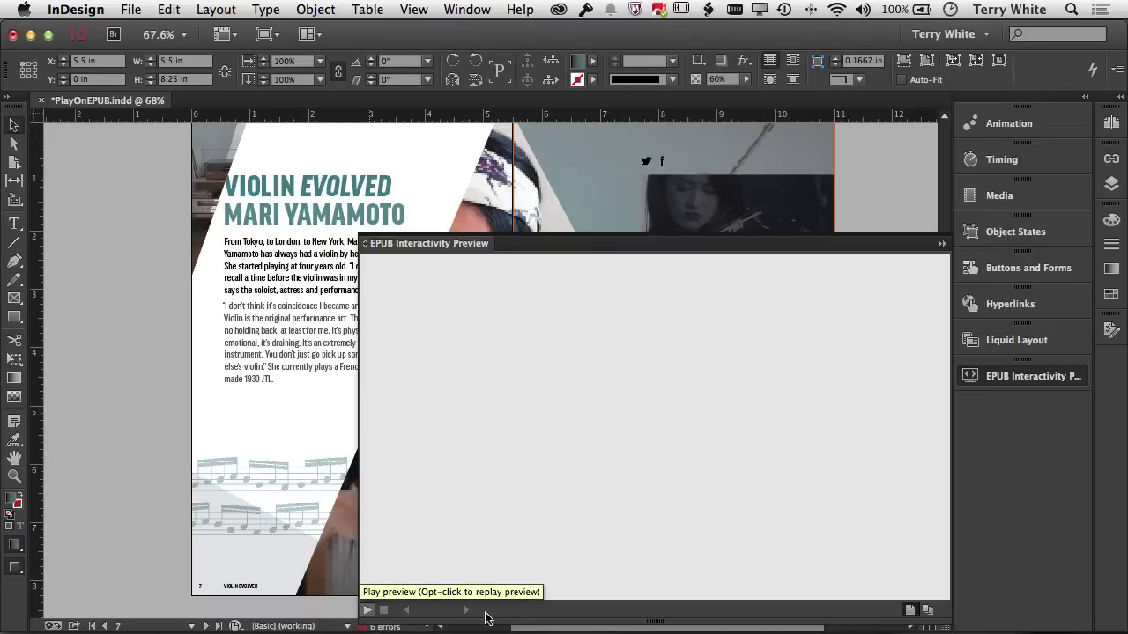
pyautogui.moveTo(639, 628)
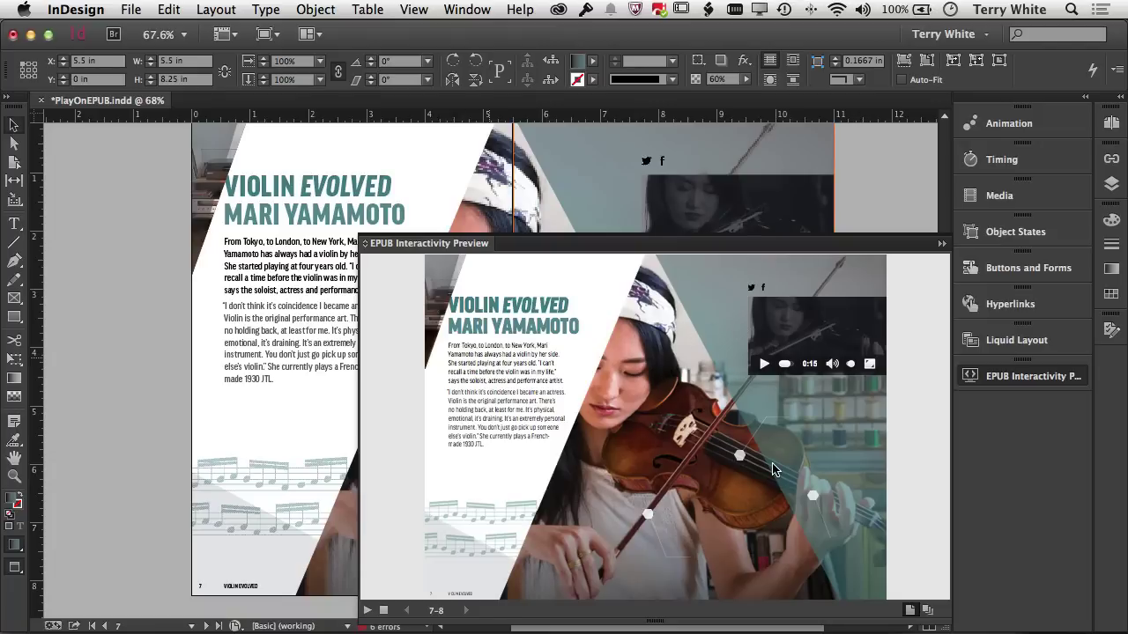
pyautogui.click(940, 245)
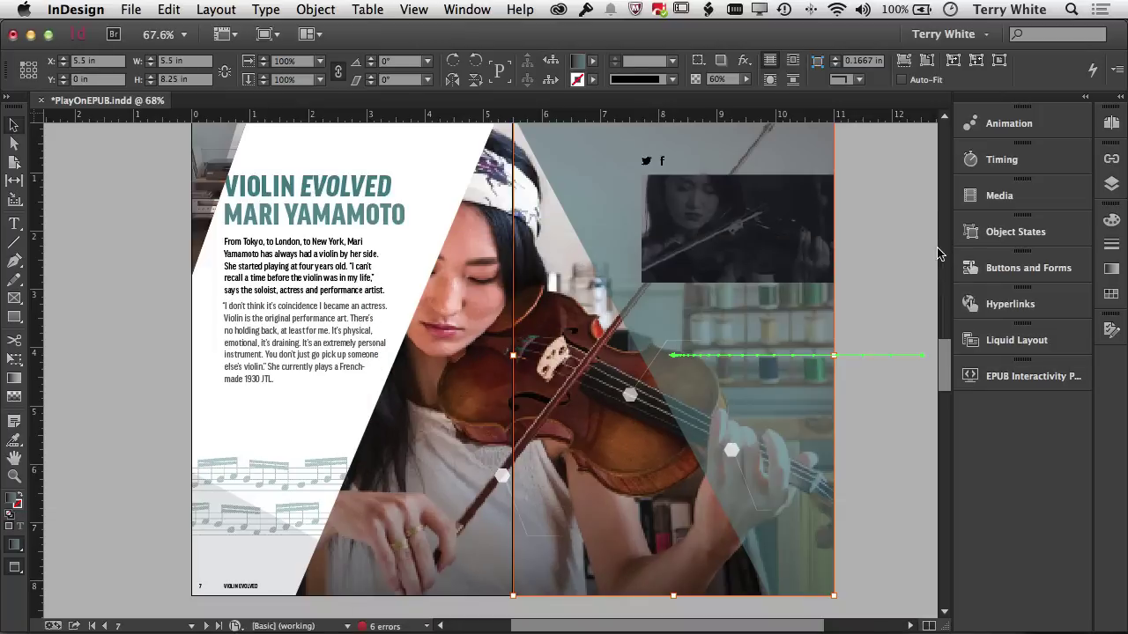
pyautogui.click(1004, 161)
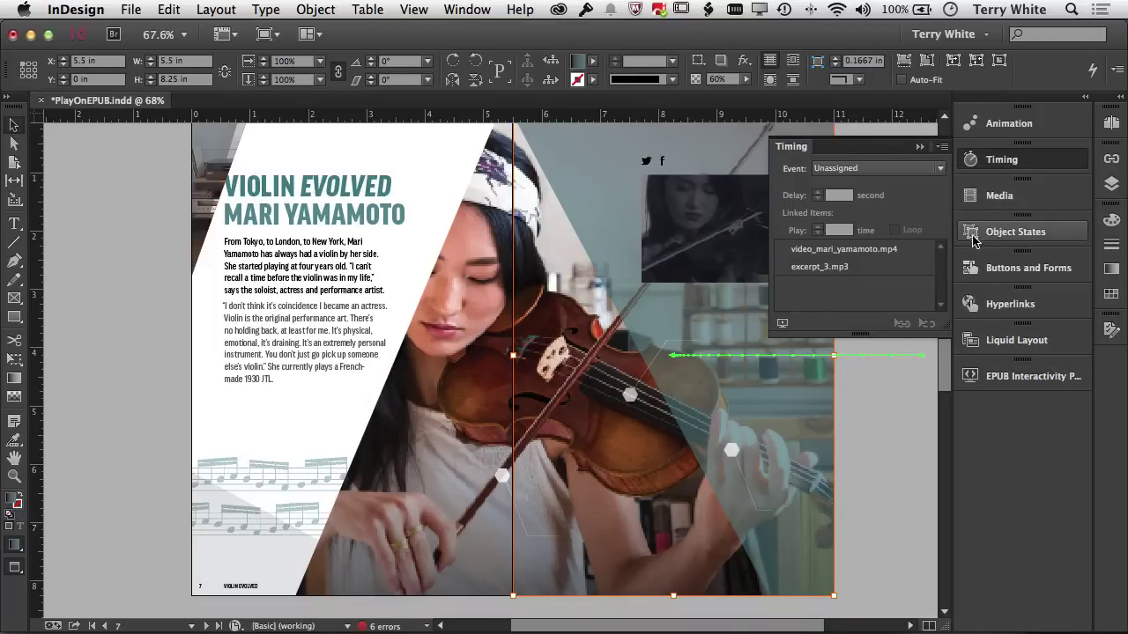
# Switch the Timing event to On Page Load and link Type and Overlay Right to play together.
pyautogui.click(848, 251)
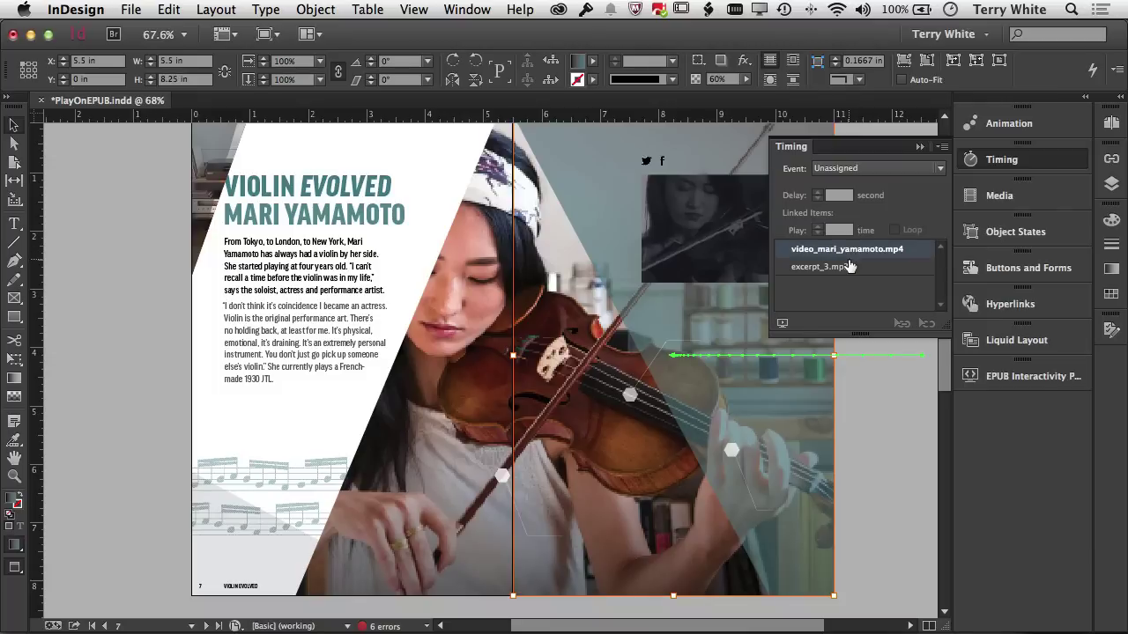
pyautogui.keyDown('shift'); pyautogui.click(846, 266); pyautogui.keyUp('shift')
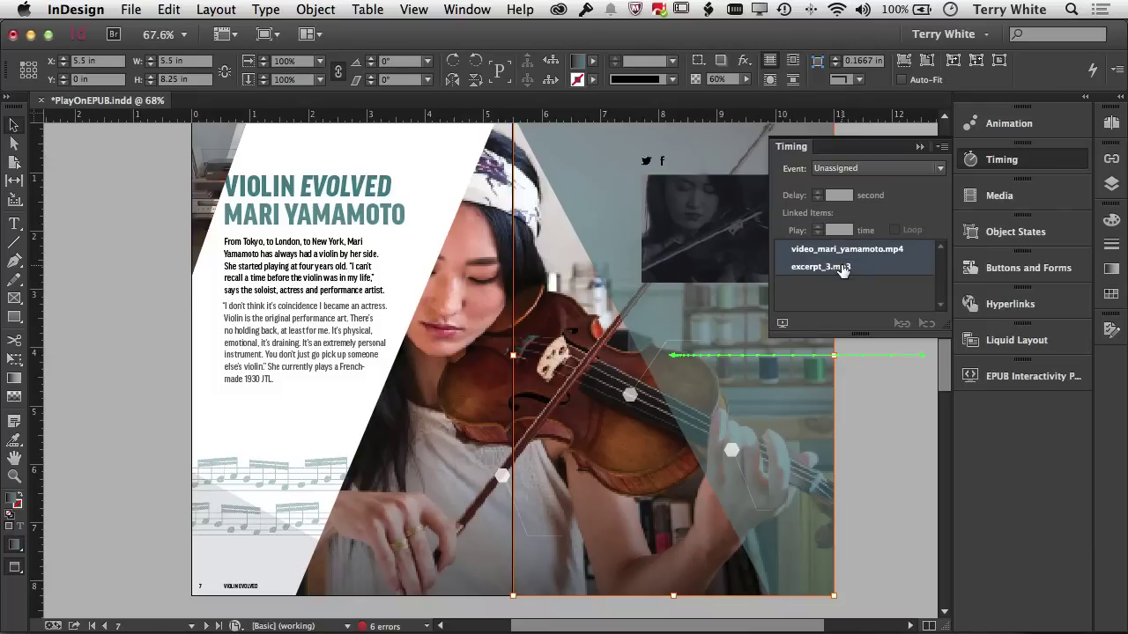
pyautogui.click(853, 291)
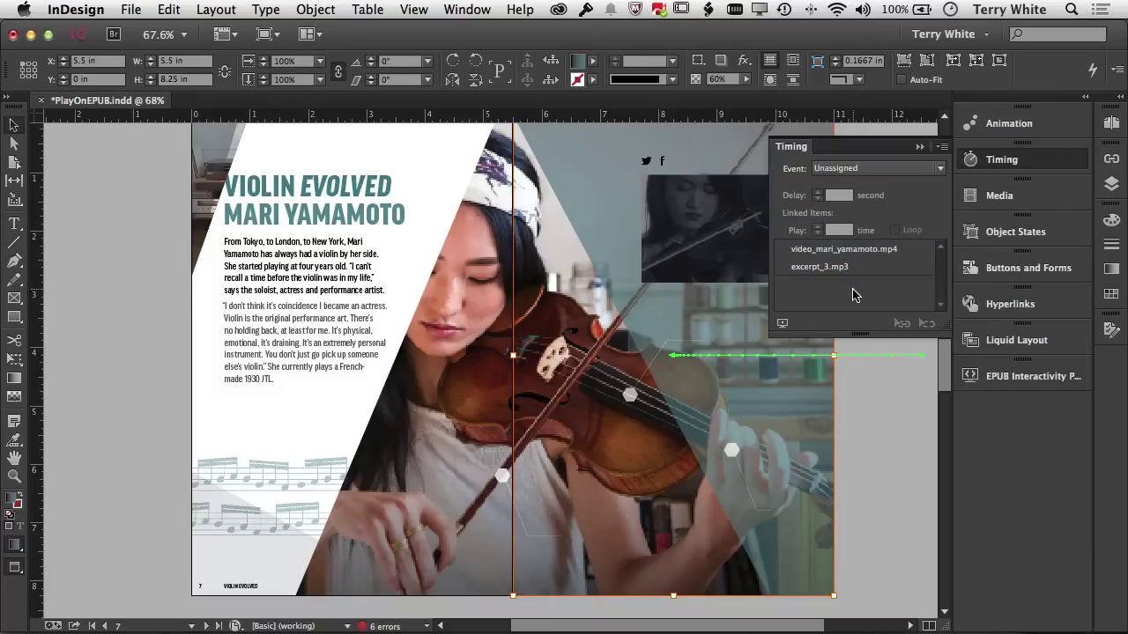
pyautogui.click(873, 169)
pyautogui.click(877, 187)
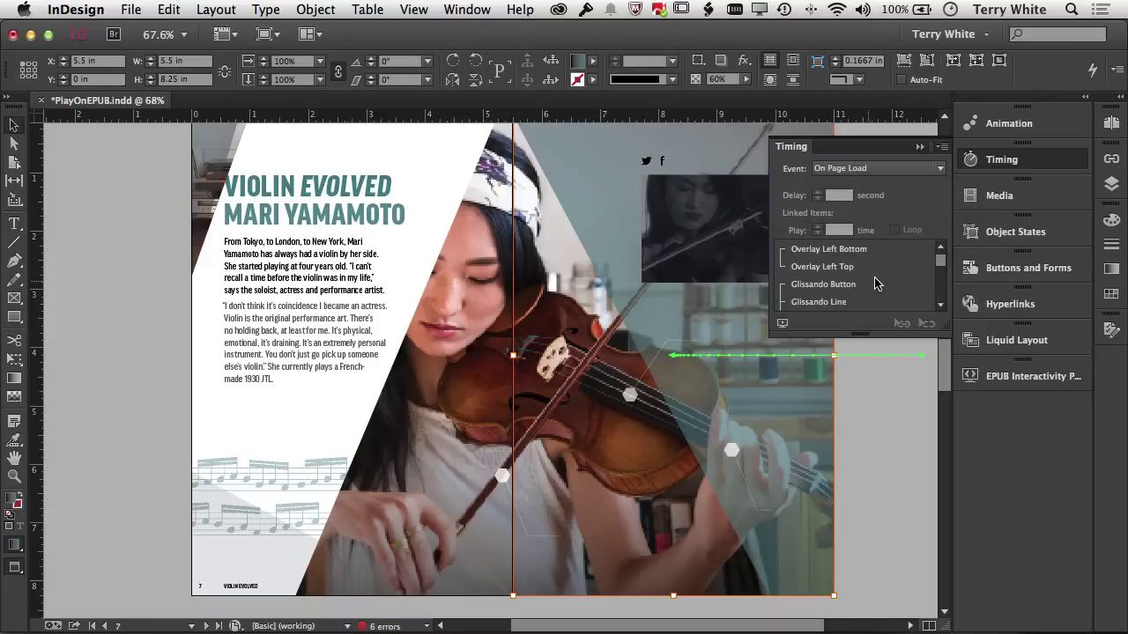
pyautogui.scroll(-1, 877, 284)
pyautogui.scroll(-5, 877, 284)
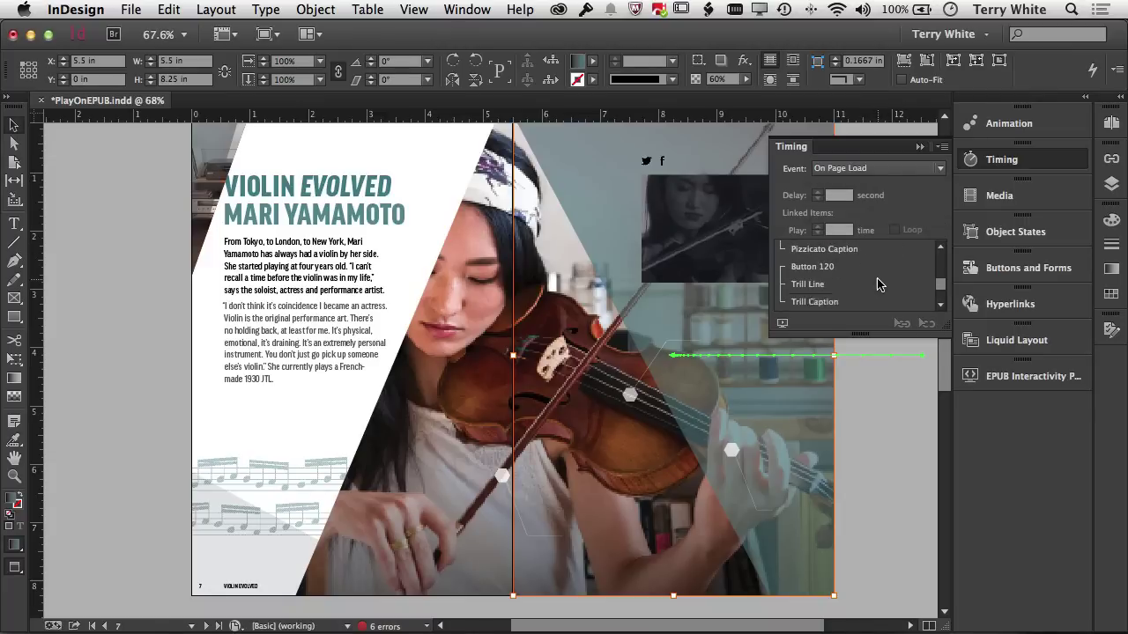
pyautogui.click(817, 286)
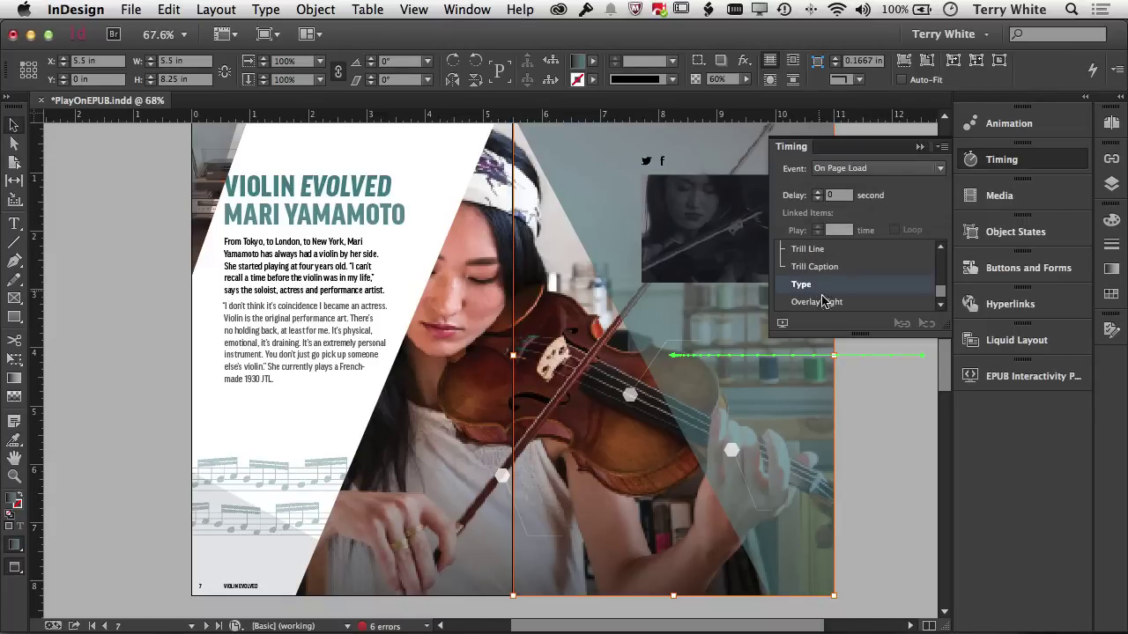
pyautogui.keyDown('shift'); pyautogui.click(825, 302); pyautogui.keyUp('shift')
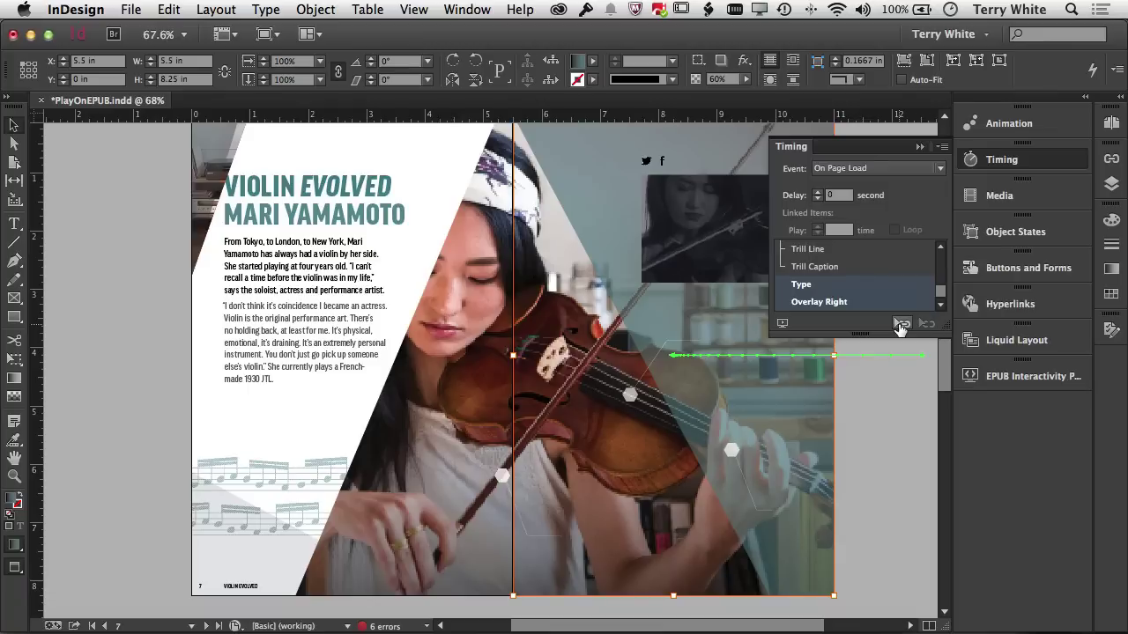
pyautogui.click(901, 325)
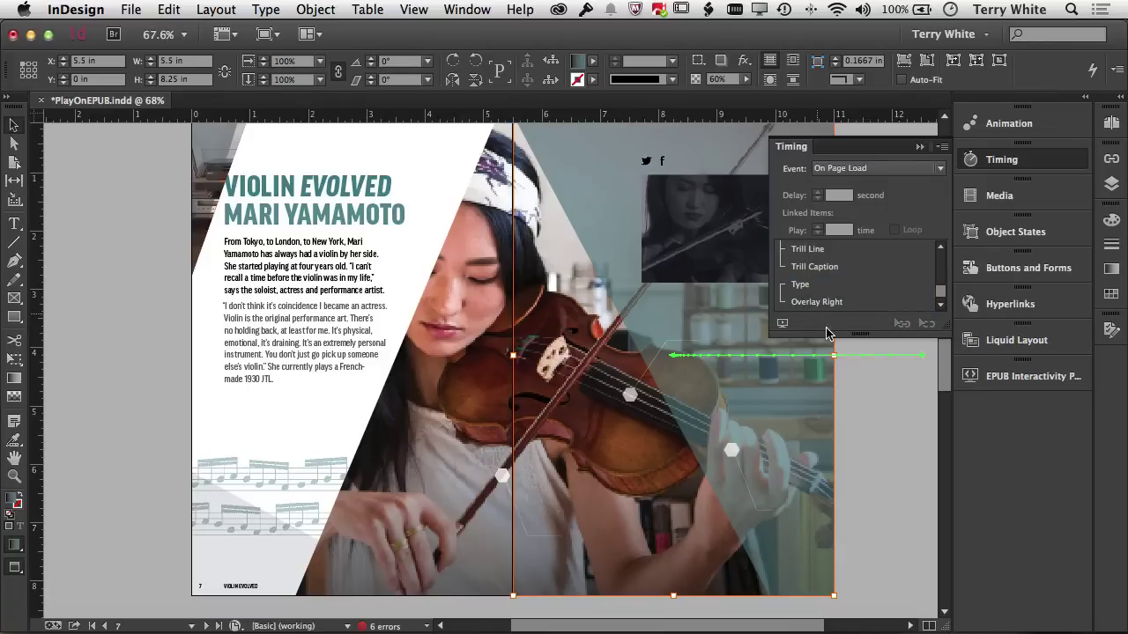
# Clear and replay the spread 7-8 EPUB Interactivity Preview, then close it.
pyautogui.click(1005, 378)
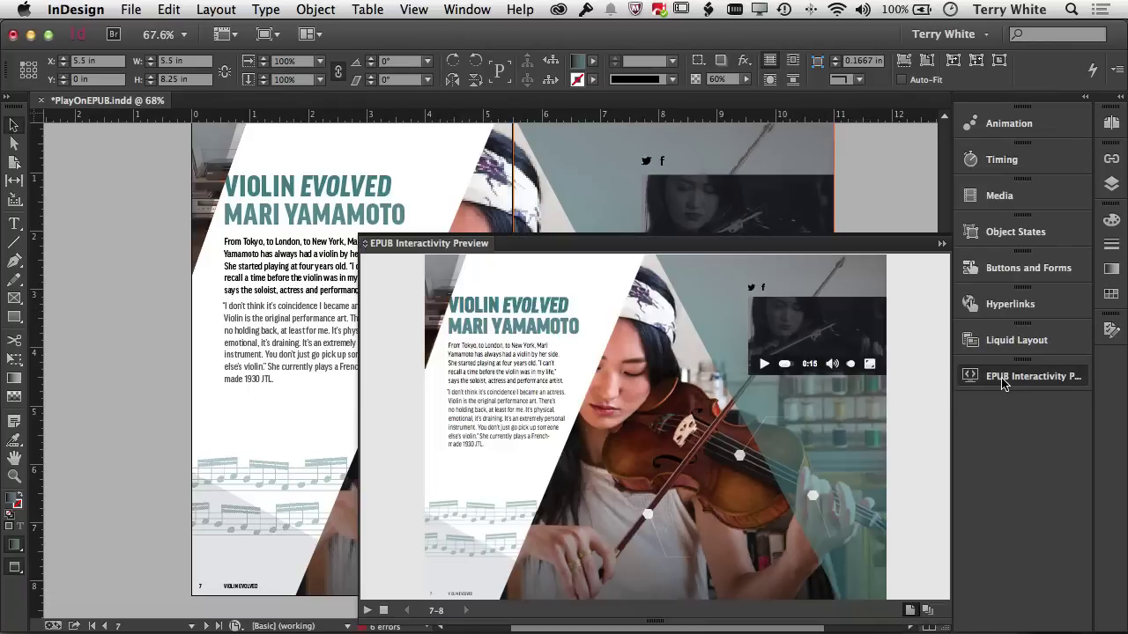
pyautogui.click(381, 611)
pyautogui.click(941, 243)
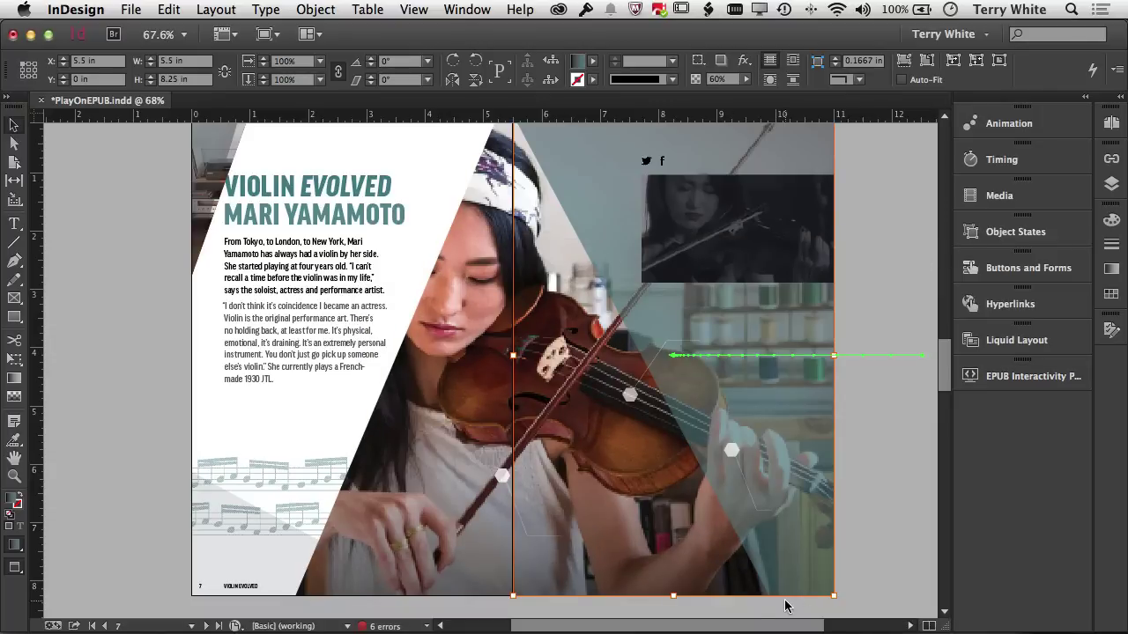
# Apply the Move Right animation preset to the sheet-music notes frame and enter a 45 duration.
pyautogui.click(267, 470)
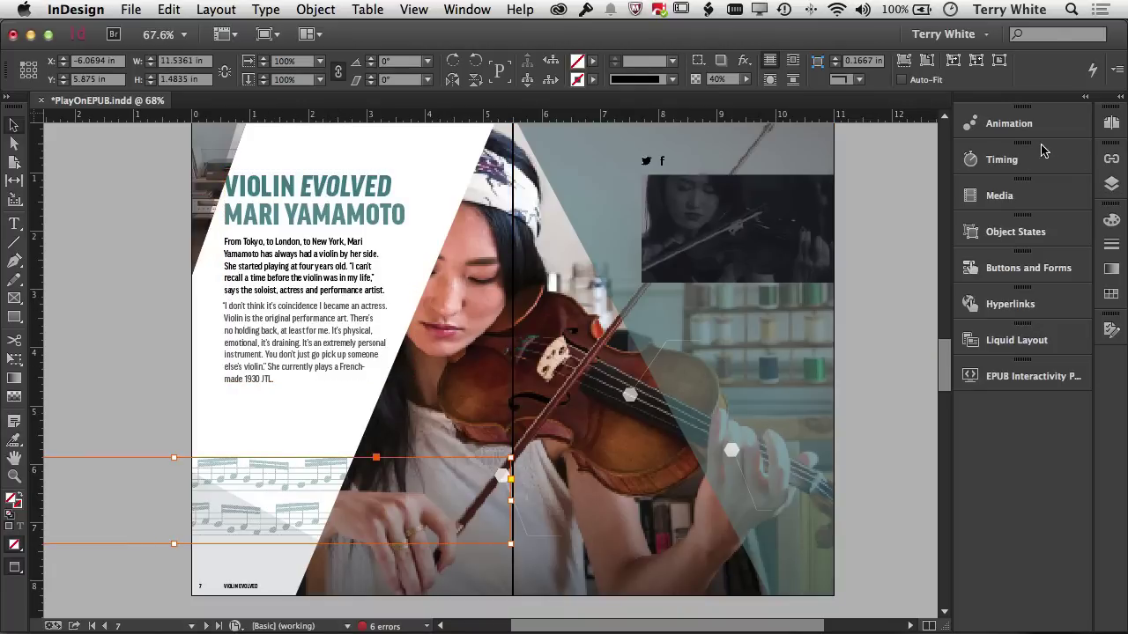
pyautogui.click(1014, 124)
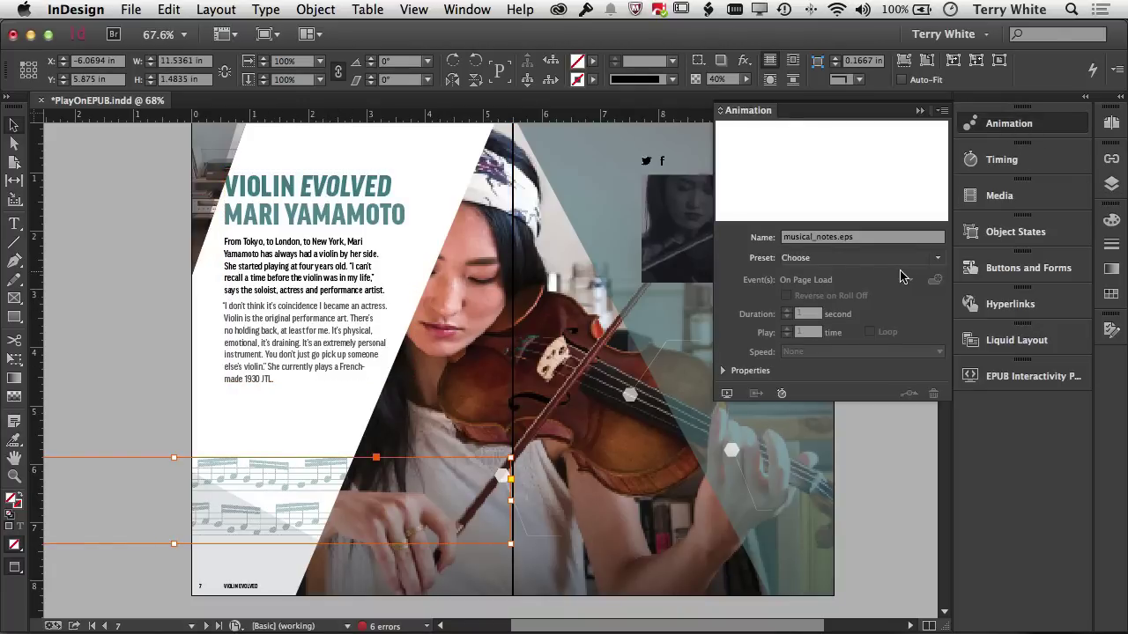
pyautogui.click(937, 259)
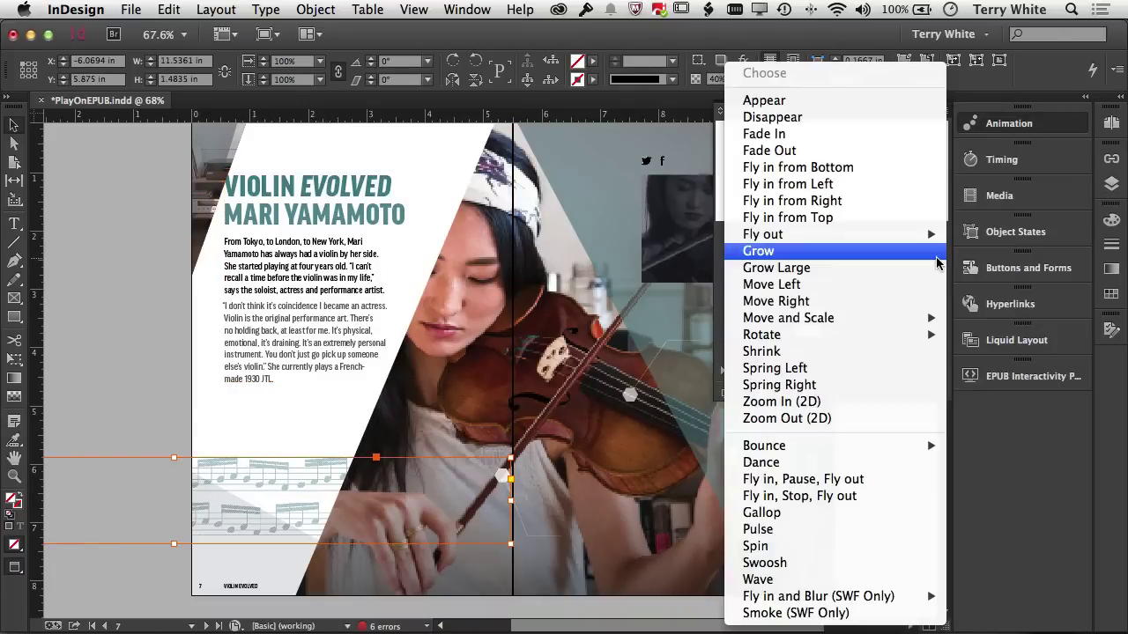
pyautogui.click(917, 301)
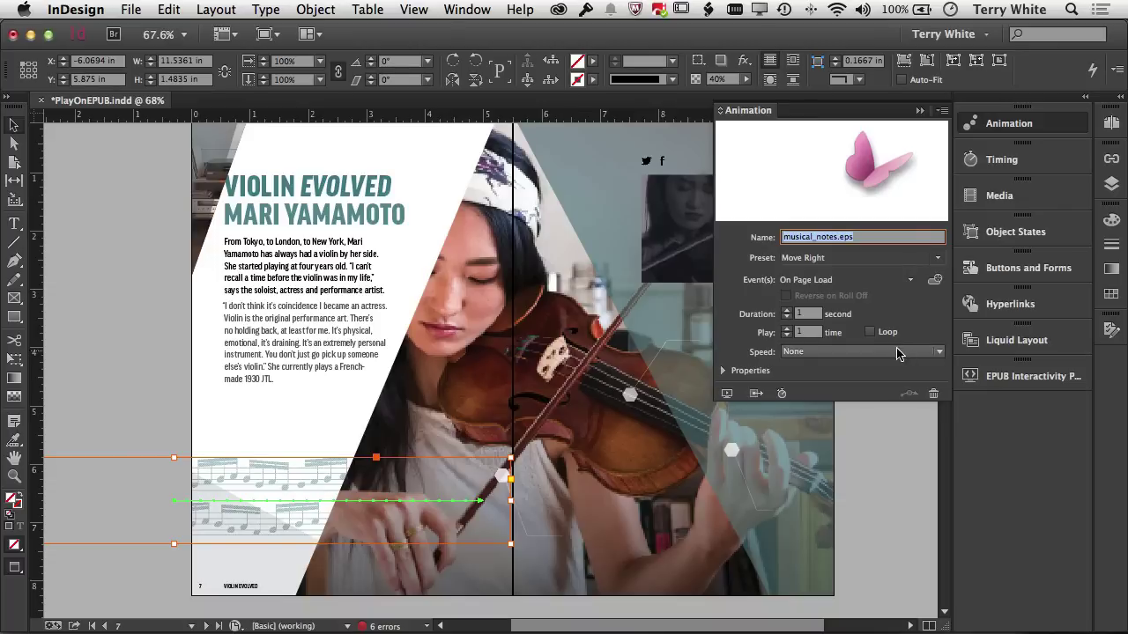
pyautogui.click(815, 316)
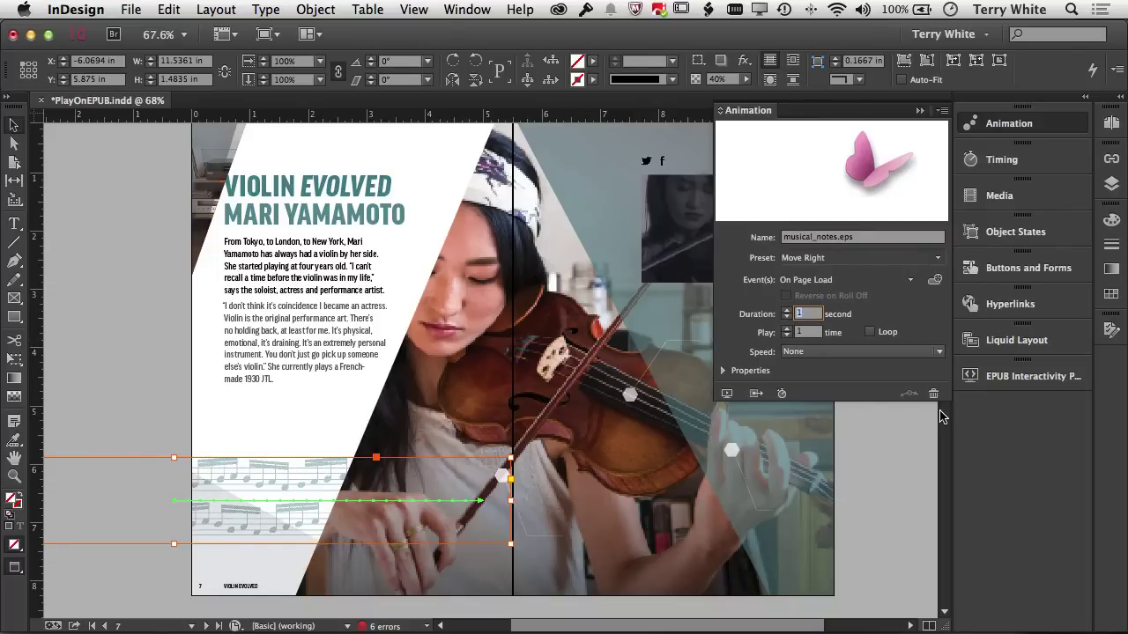
pyautogui.write('45')
# Clear and replay the EPUB Interactivity Preview of the spread, then close it.
pyautogui.click(980, 377)
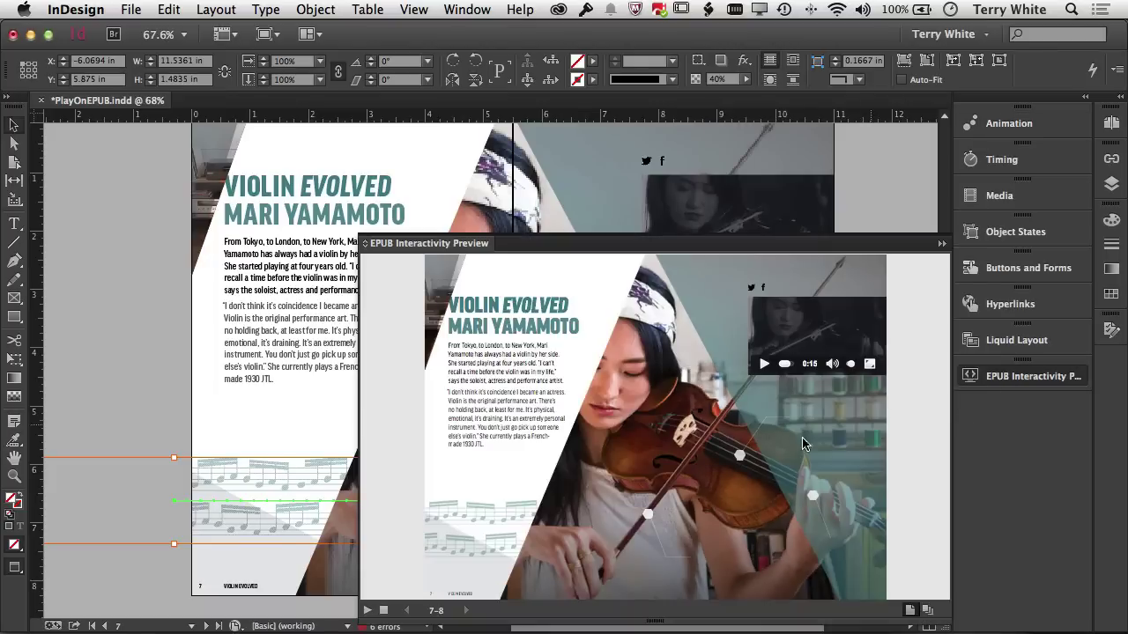
pyautogui.click(384, 611)
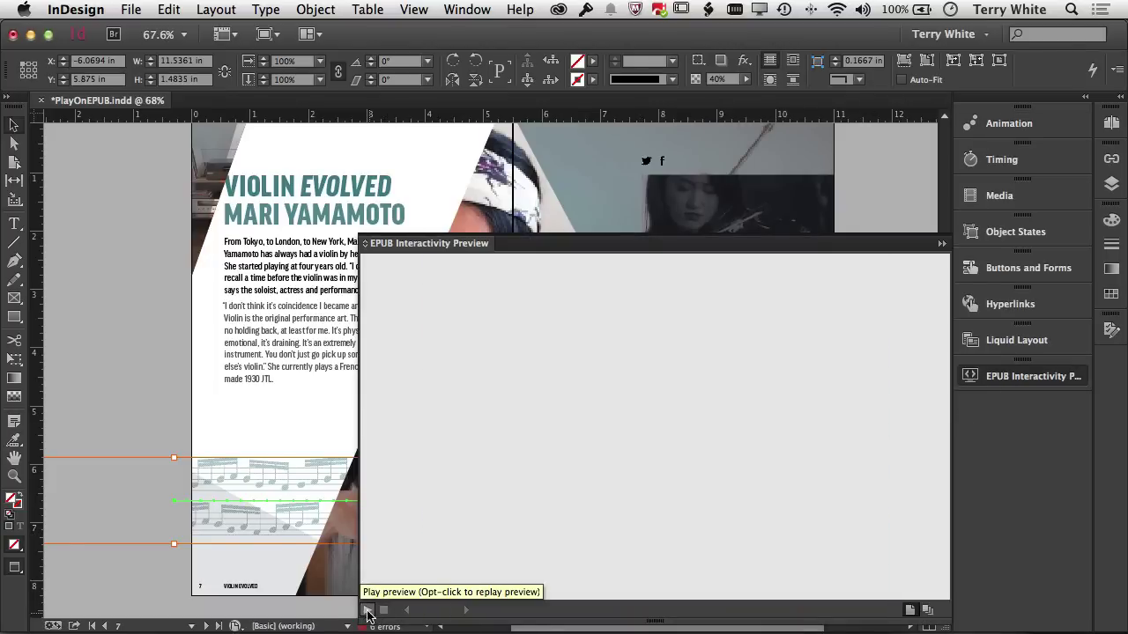
pyautogui.click(367, 610)
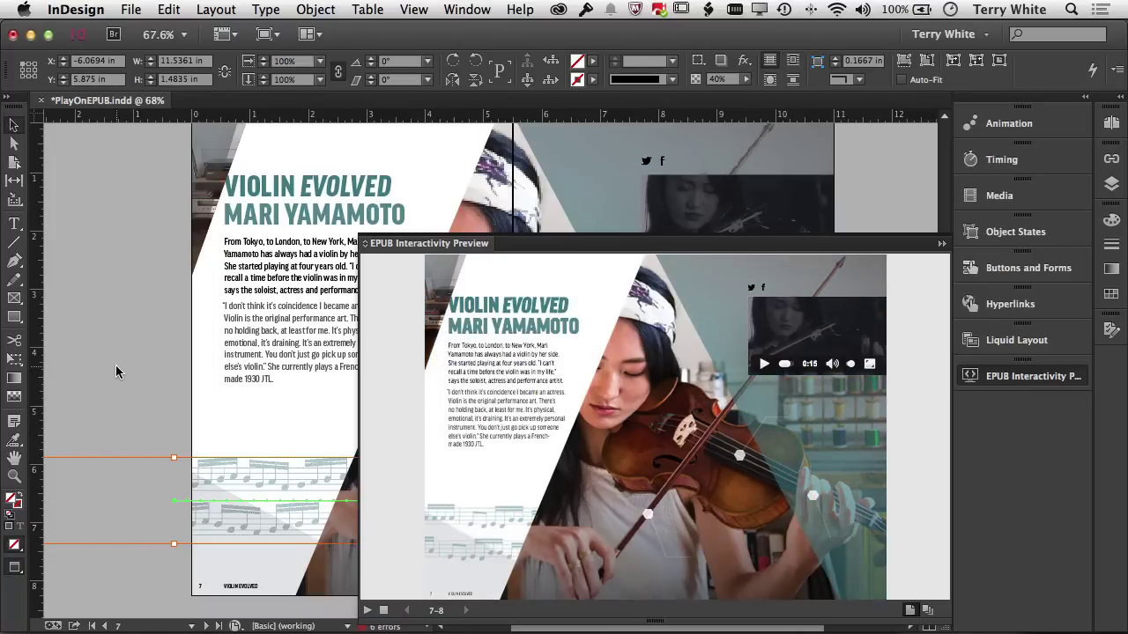
pyautogui.click(940, 246)
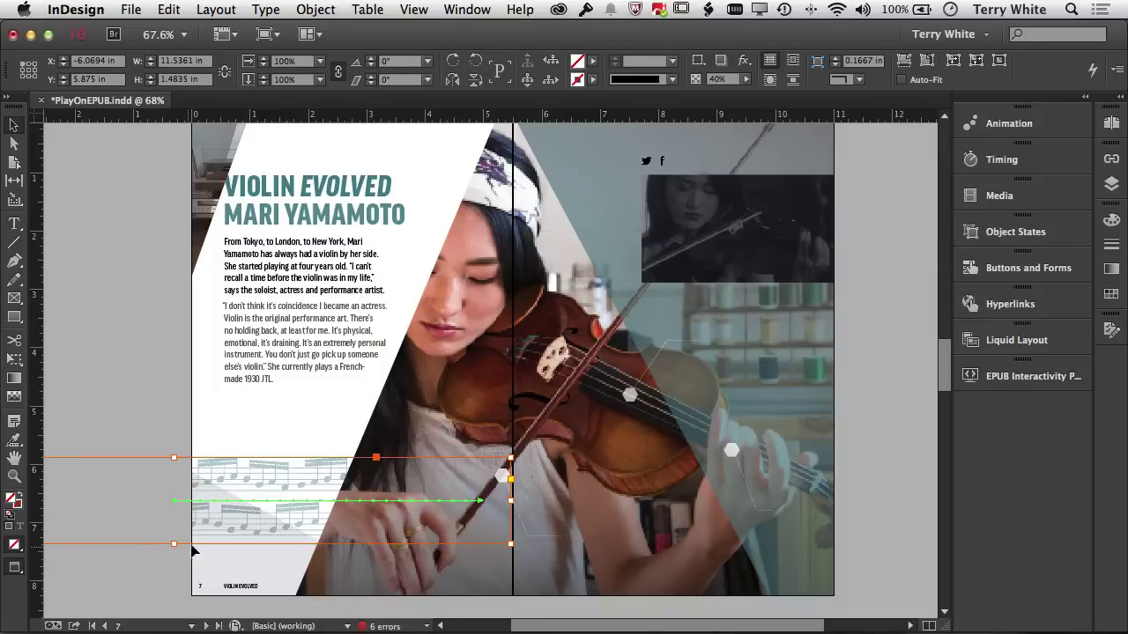
# Set the sheet-music notes' Move Right animation duration to 45 seconds and deselect the frame.
pyautogui.click(1026, 125)
pyautogui.click(806, 313)
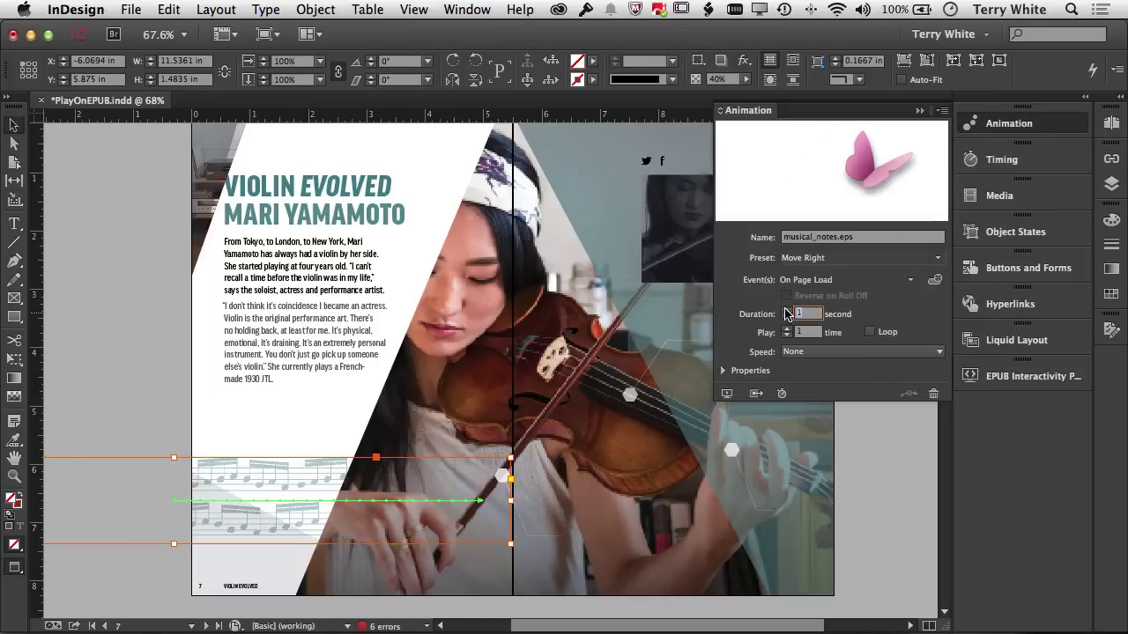
pyautogui.write('45')
pyautogui.press('Tab')
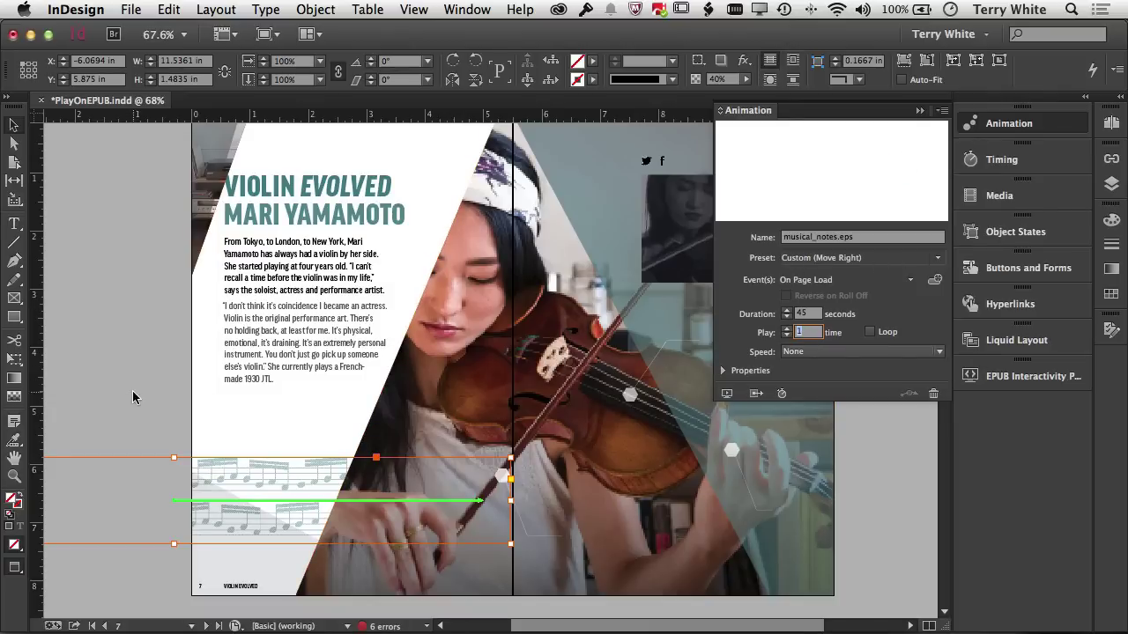
pyautogui.click(323, 414)
# Clear and rerun the spread's EPUB preview with the slowed notes, then close it.
pyautogui.click(975, 379)
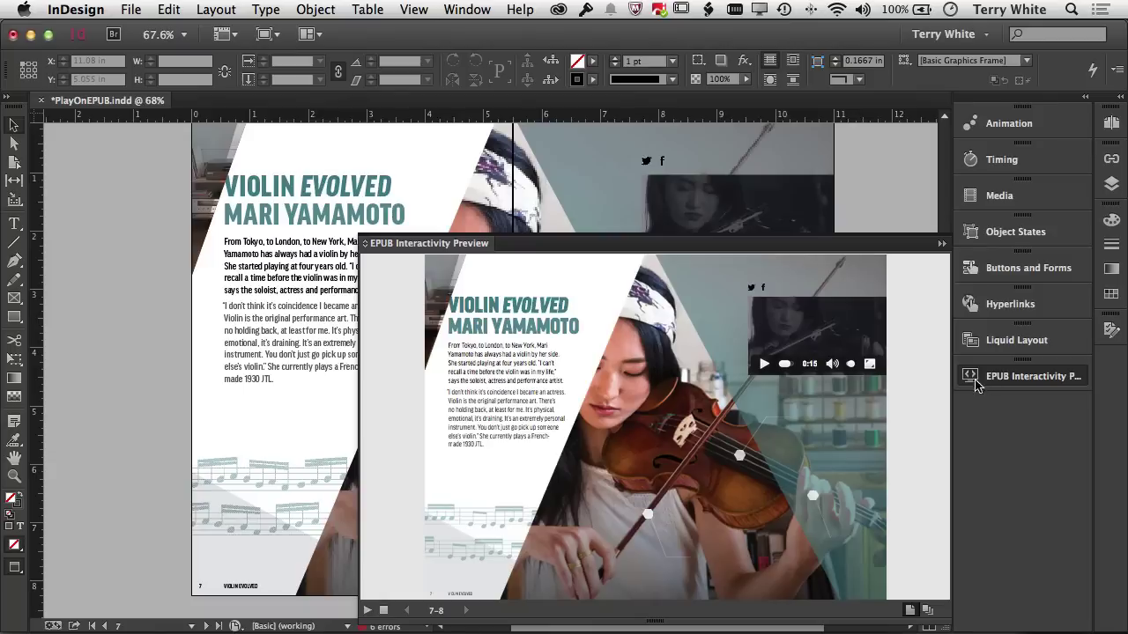
pyautogui.click(383, 610)
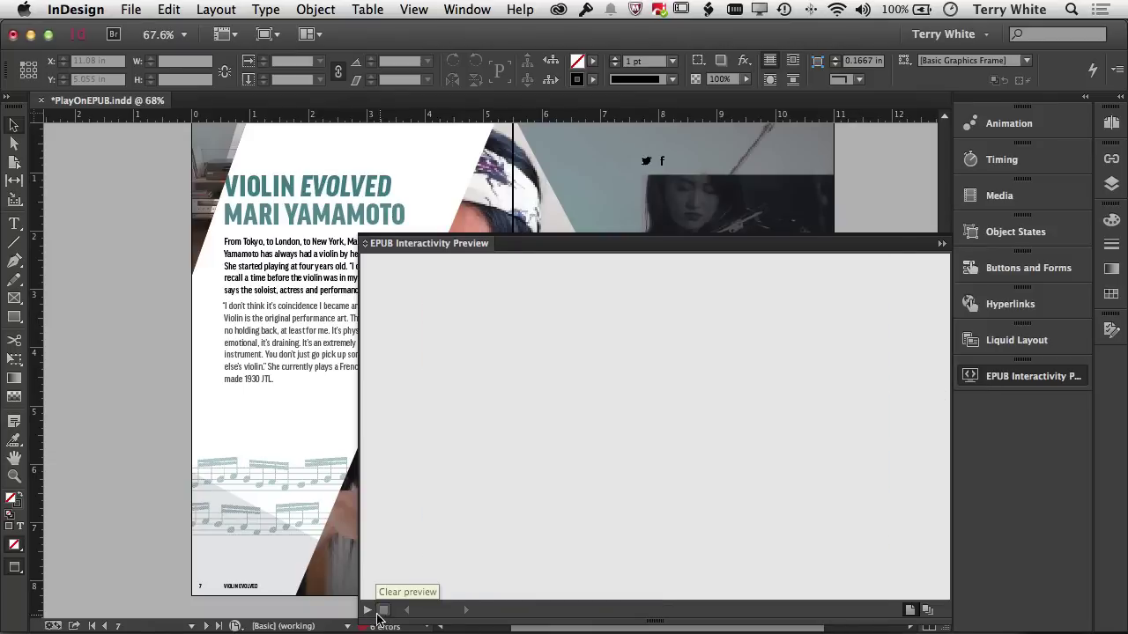
pyautogui.click(366, 612)
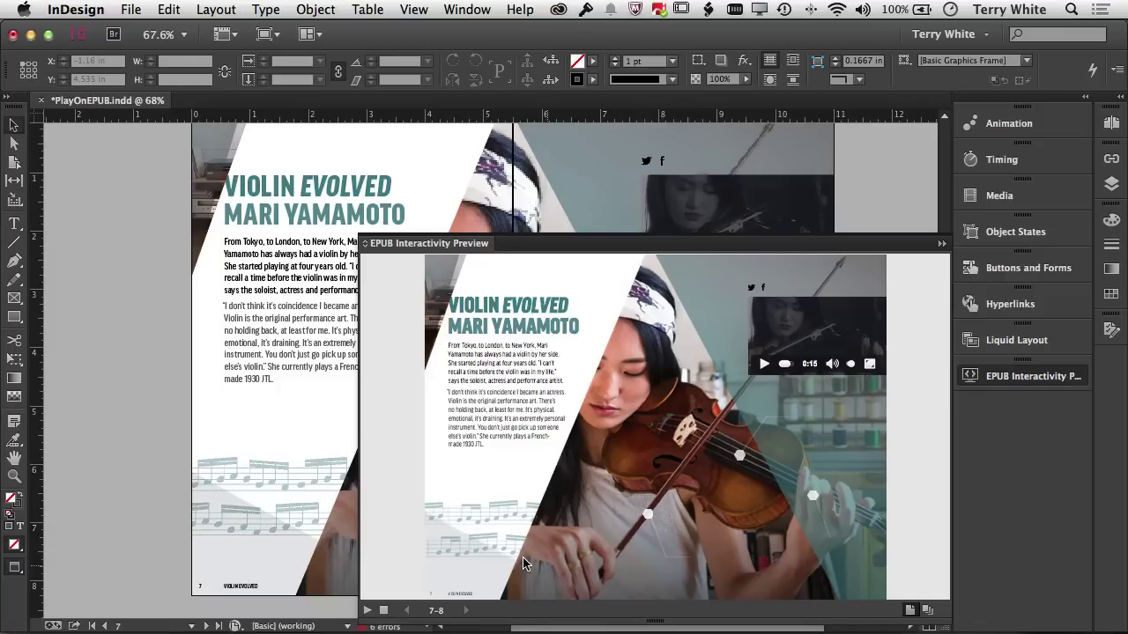
pyautogui.click(942, 244)
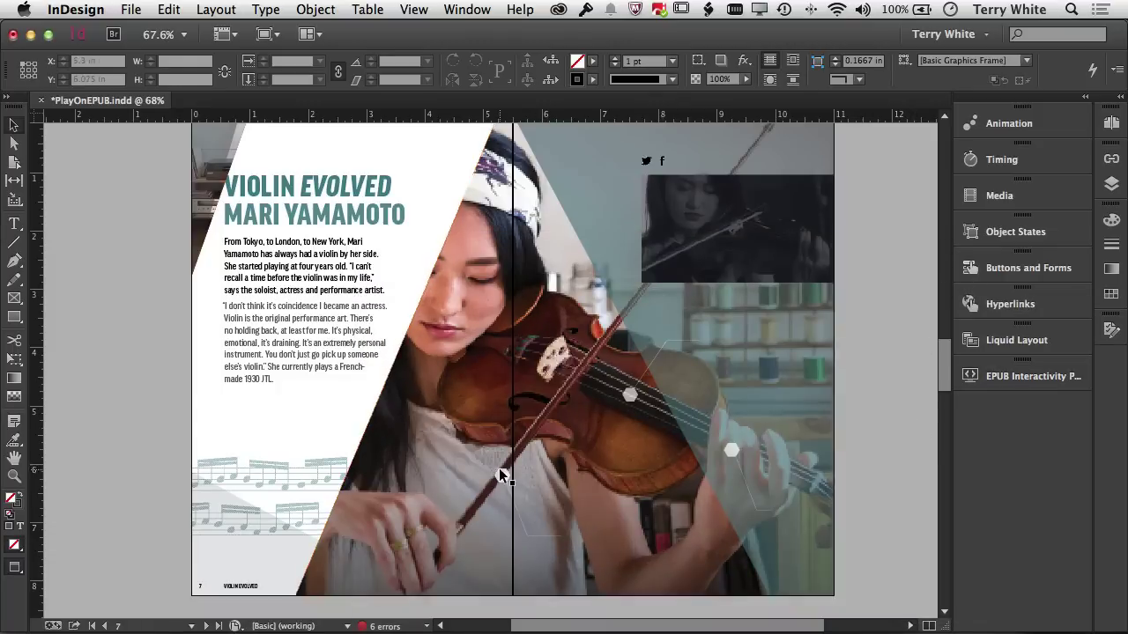
# Add a Sound action playing excerpt_3.mp3 to the hexagon Glissando Button hotspot on the violin.
pyautogui.click(501, 475)
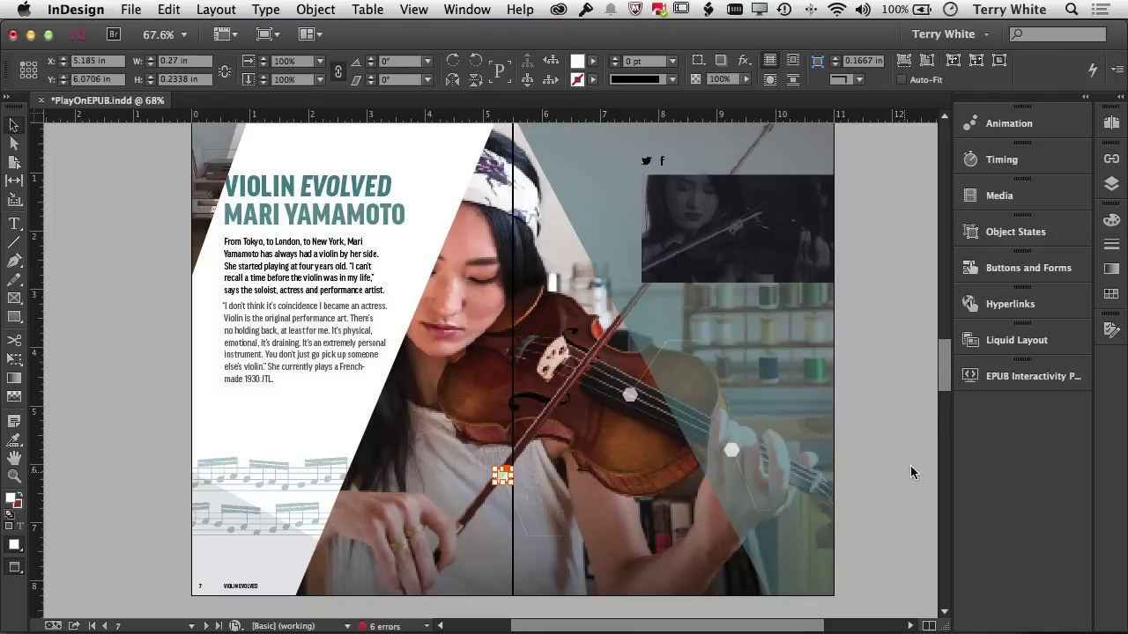
pyautogui.click(1013, 273)
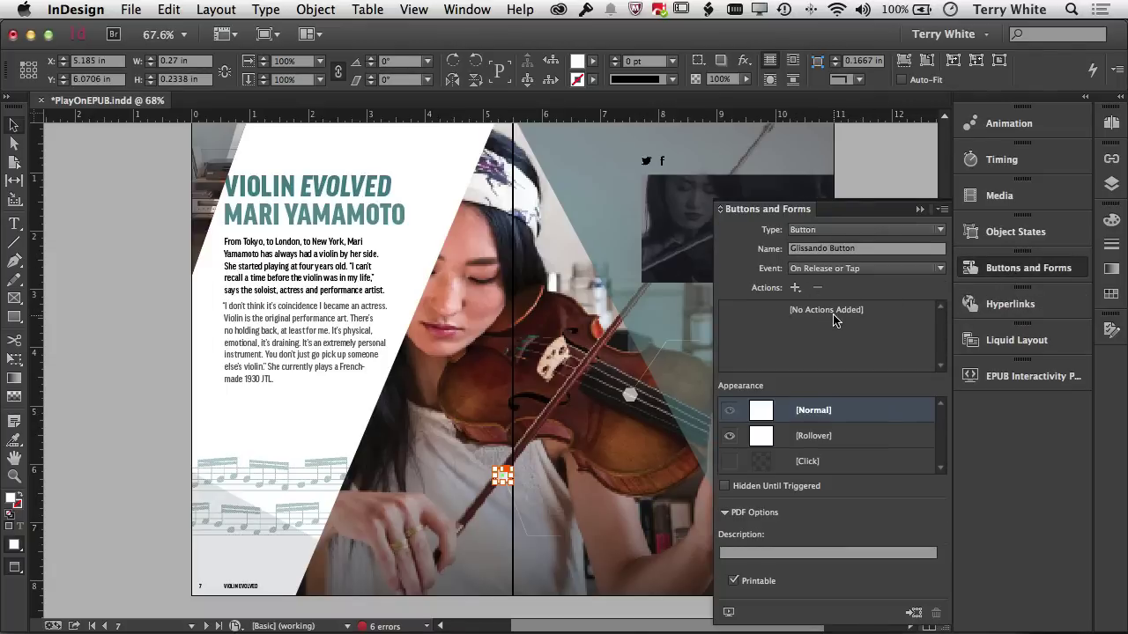
pyautogui.click(794, 289)
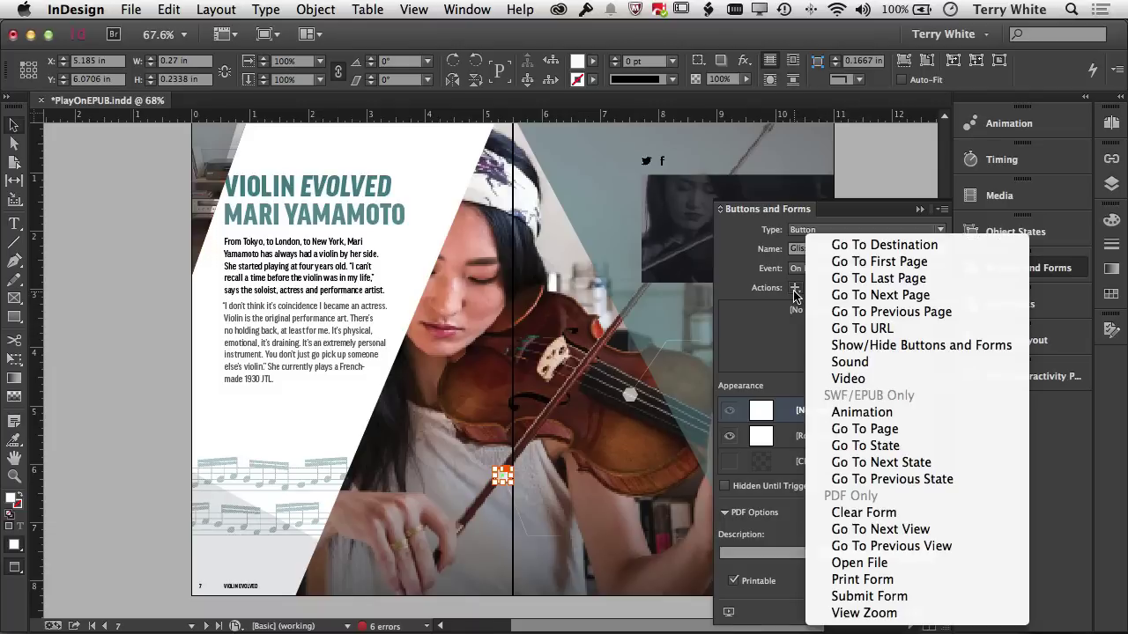
pyautogui.click(837, 361)
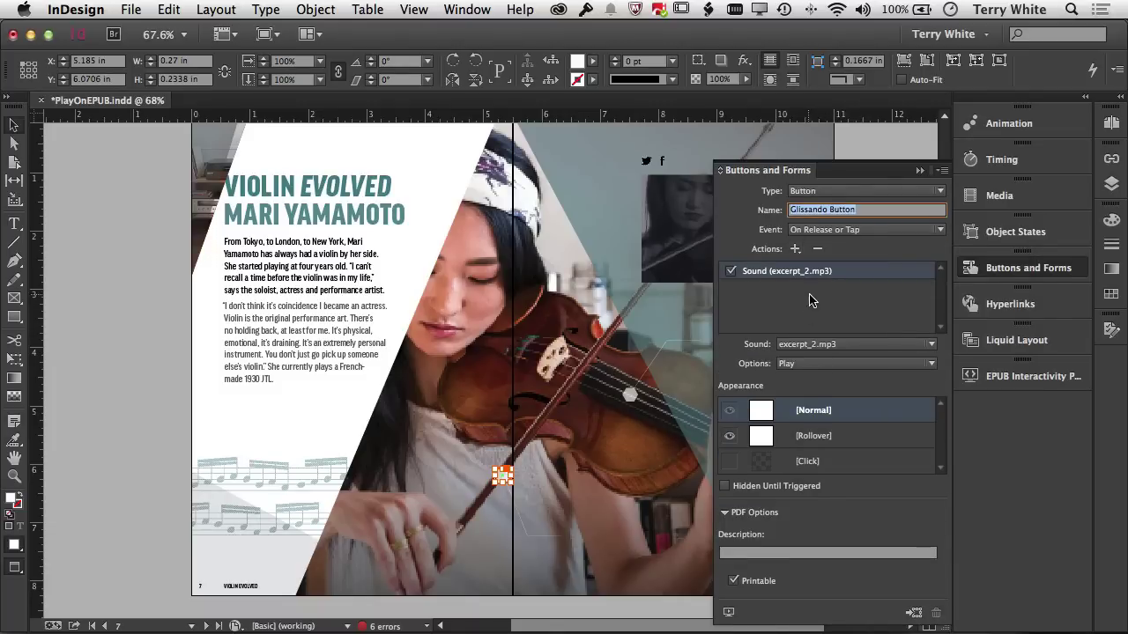
pyautogui.click(828, 345)
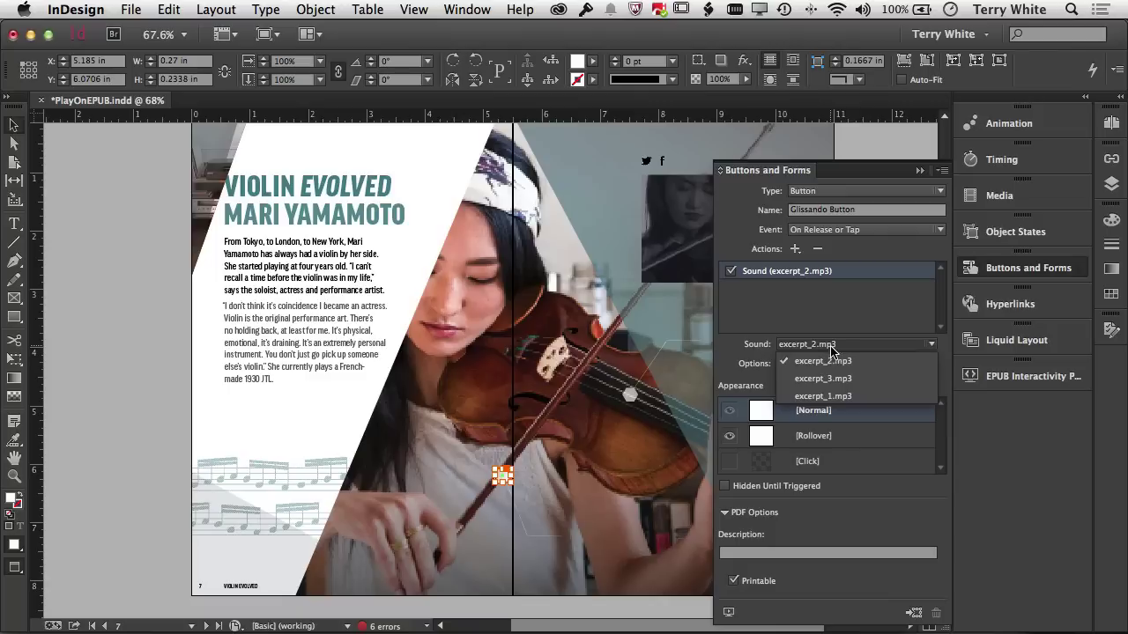
pyautogui.click(846, 379)
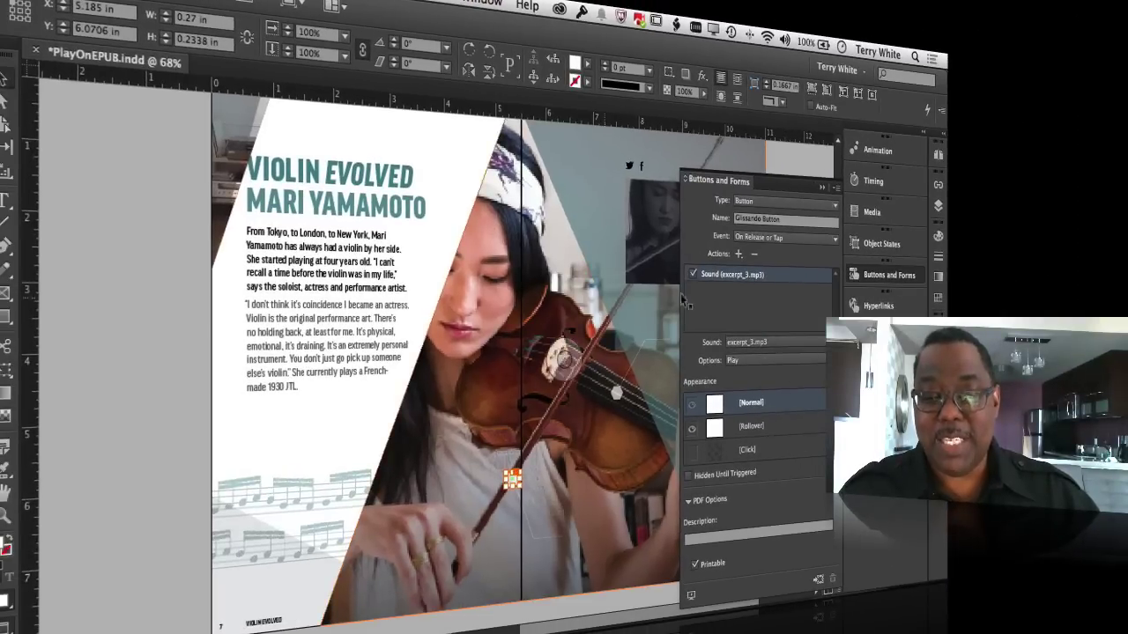
# Collapse the Buttons and Forms panel to reveal the whole Violin Evolved spread.
pyautogui.click(820, 188)
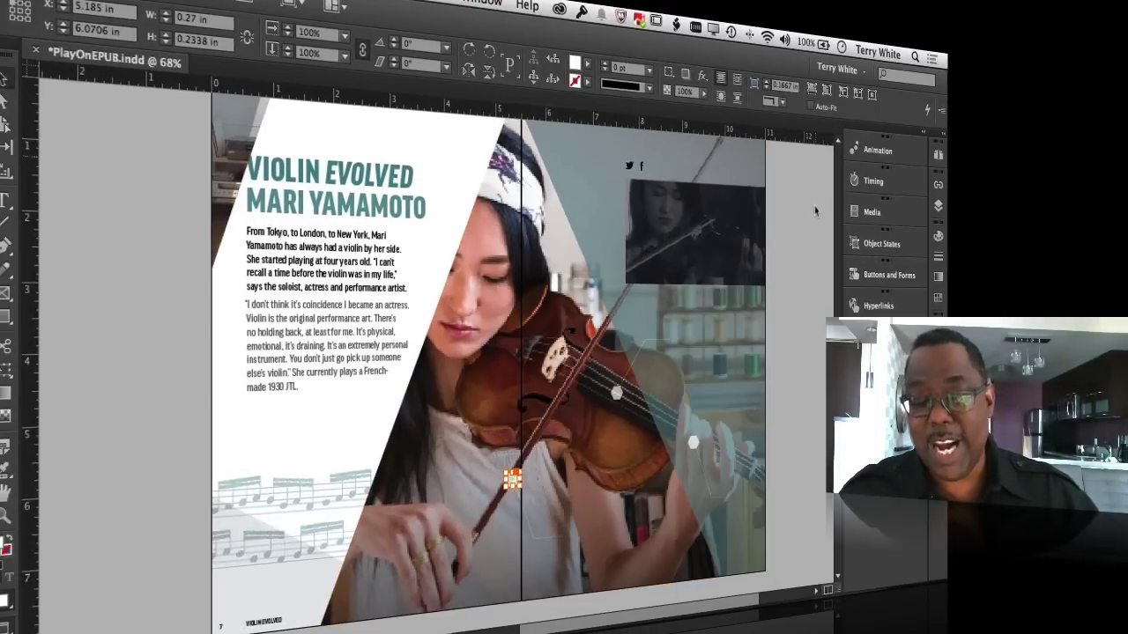